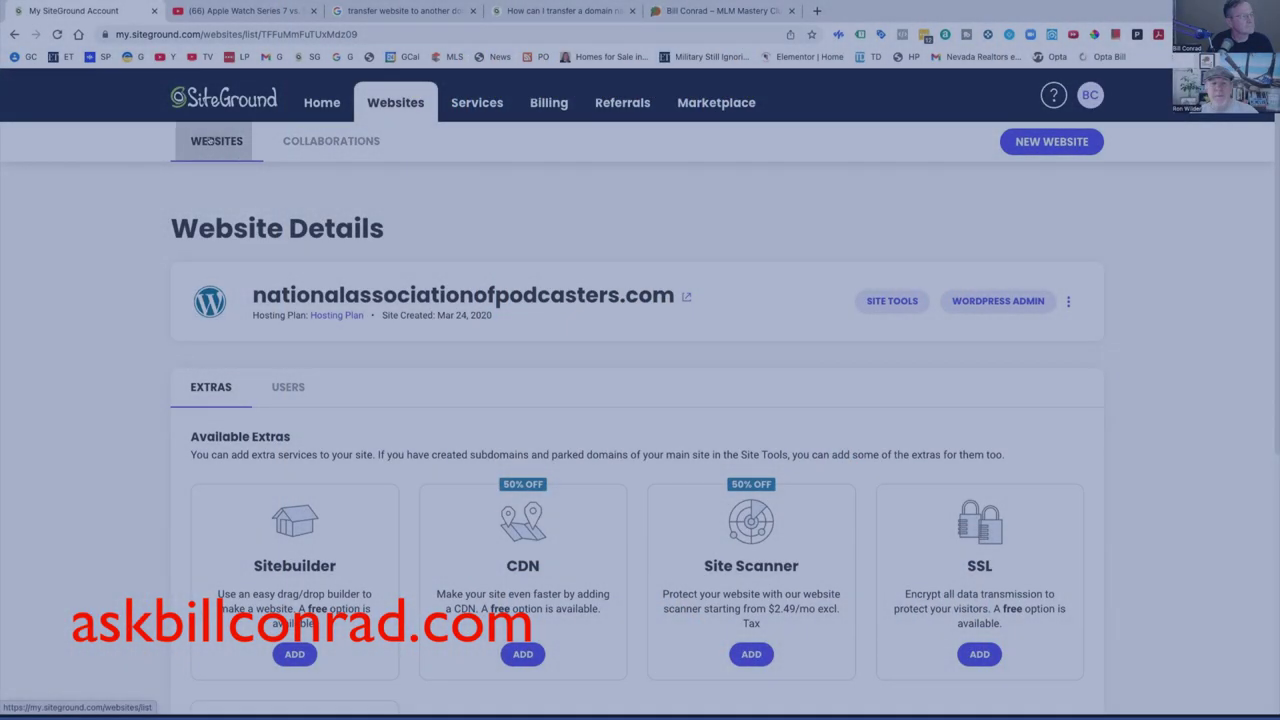
- Open Site Tools for redmove.us from the Websites list
left_click(211, 141)
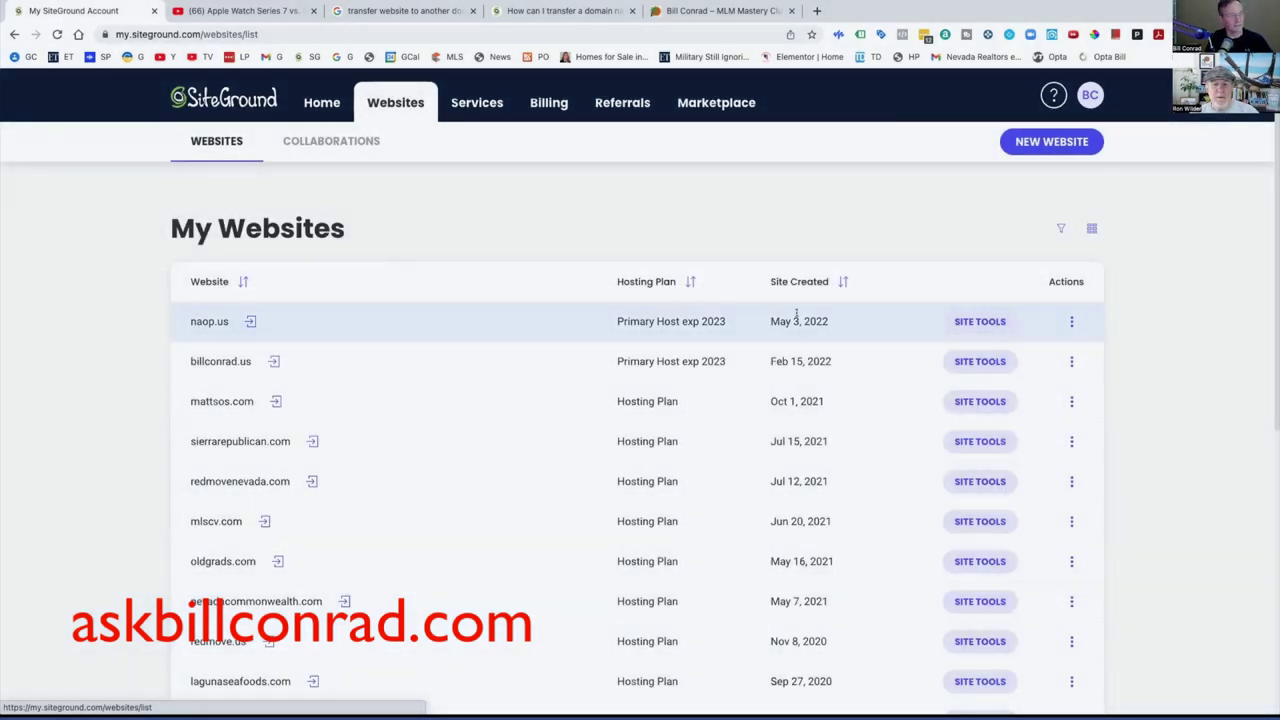
scroll(1069, 380, "down", 2)
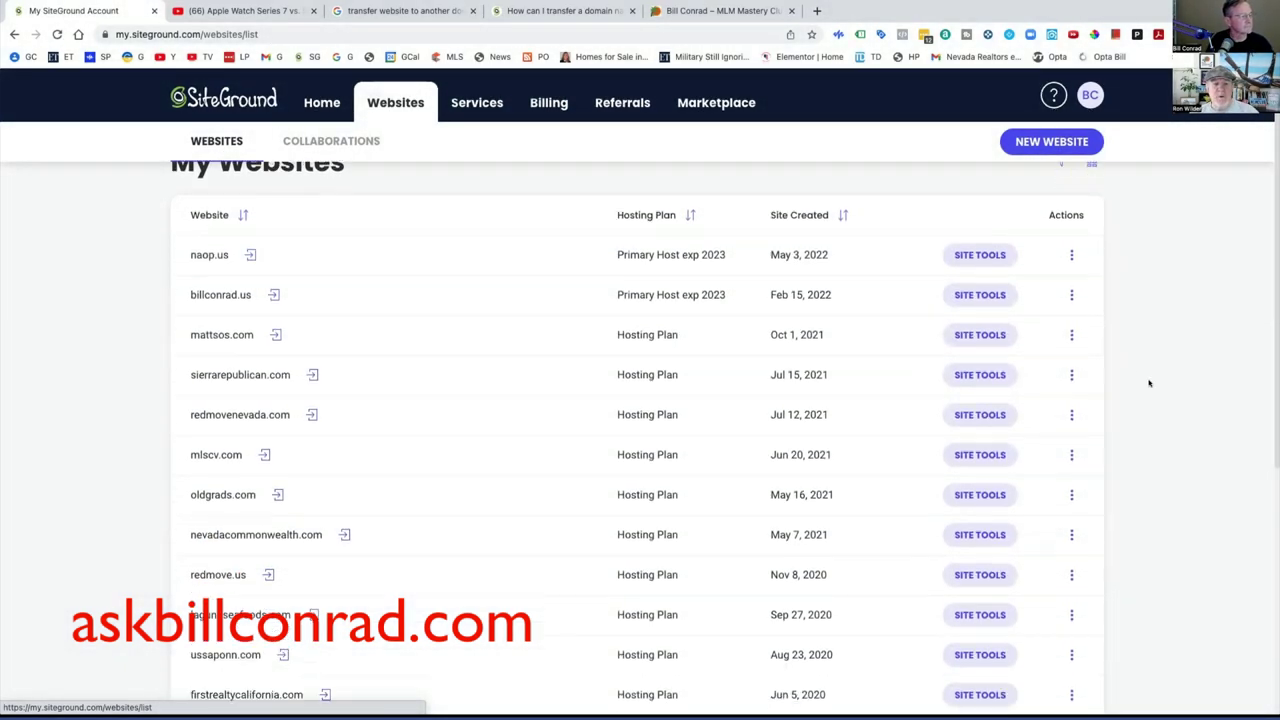
scroll(1149, 383, "down", 1)
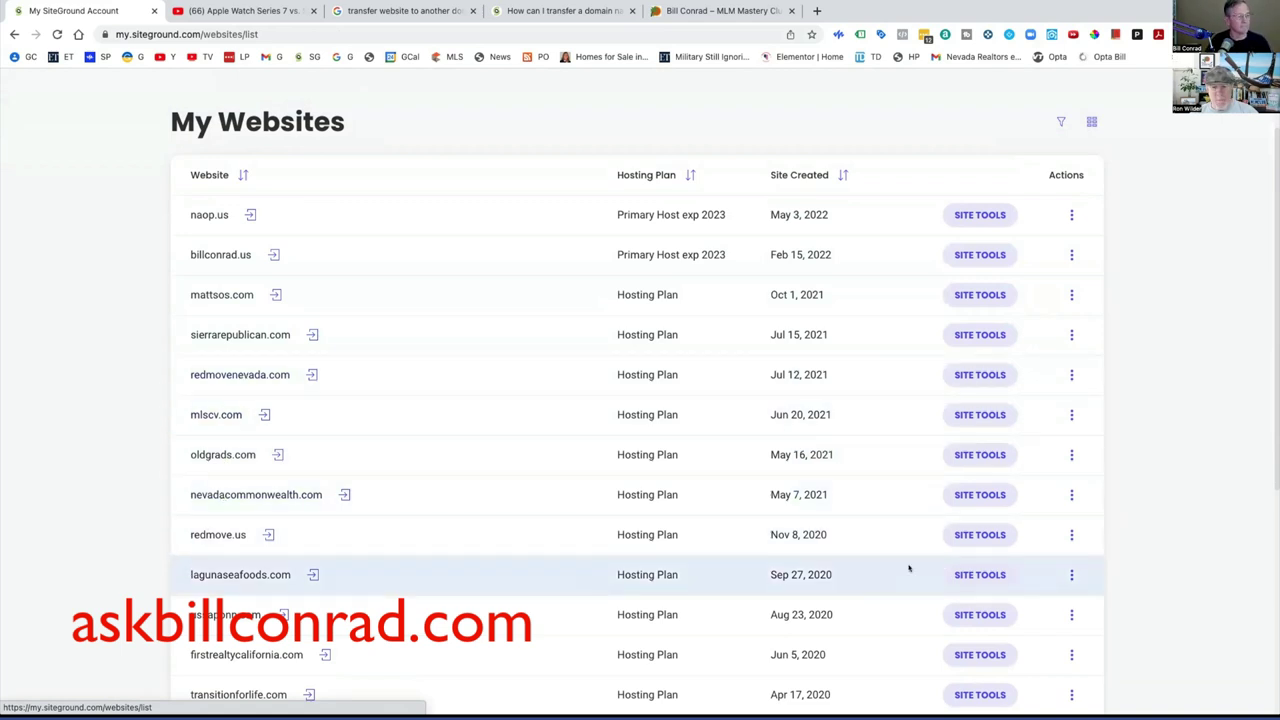
left_click(979, 535)
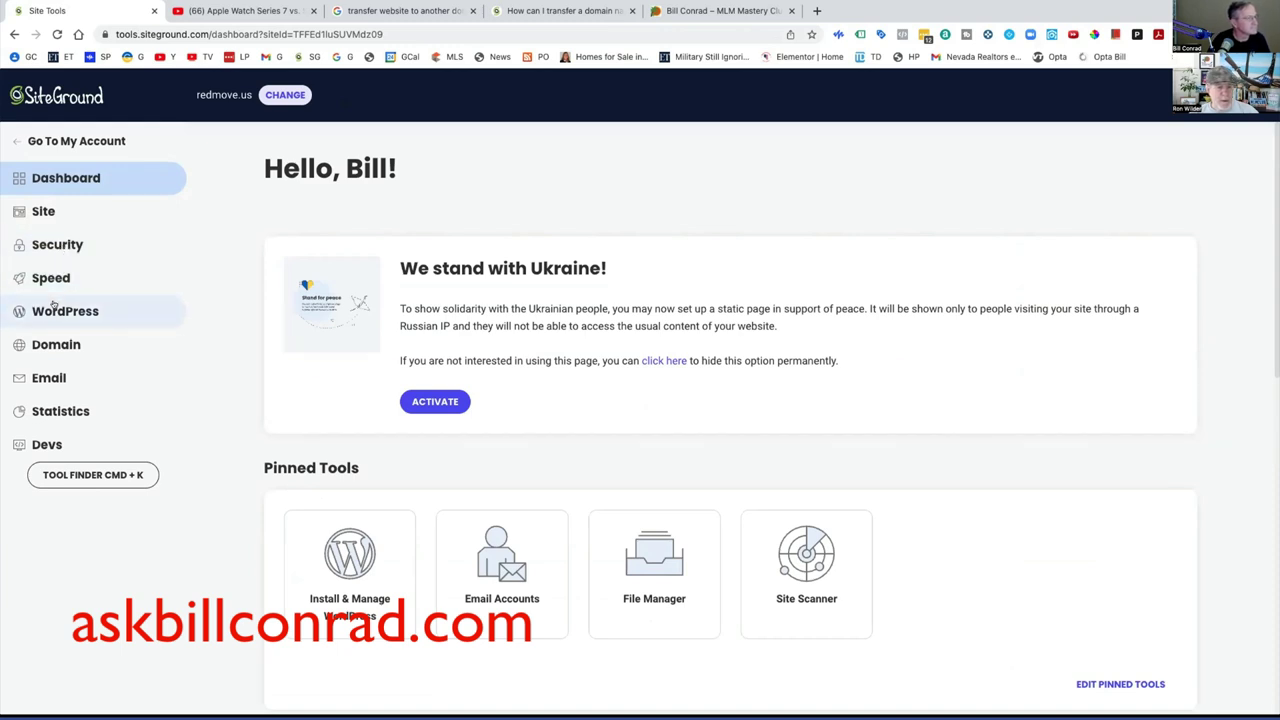
- On the WordPress Staging page, enter the staging name 'before updating wordpress 6.01'
left_click(54, 306)
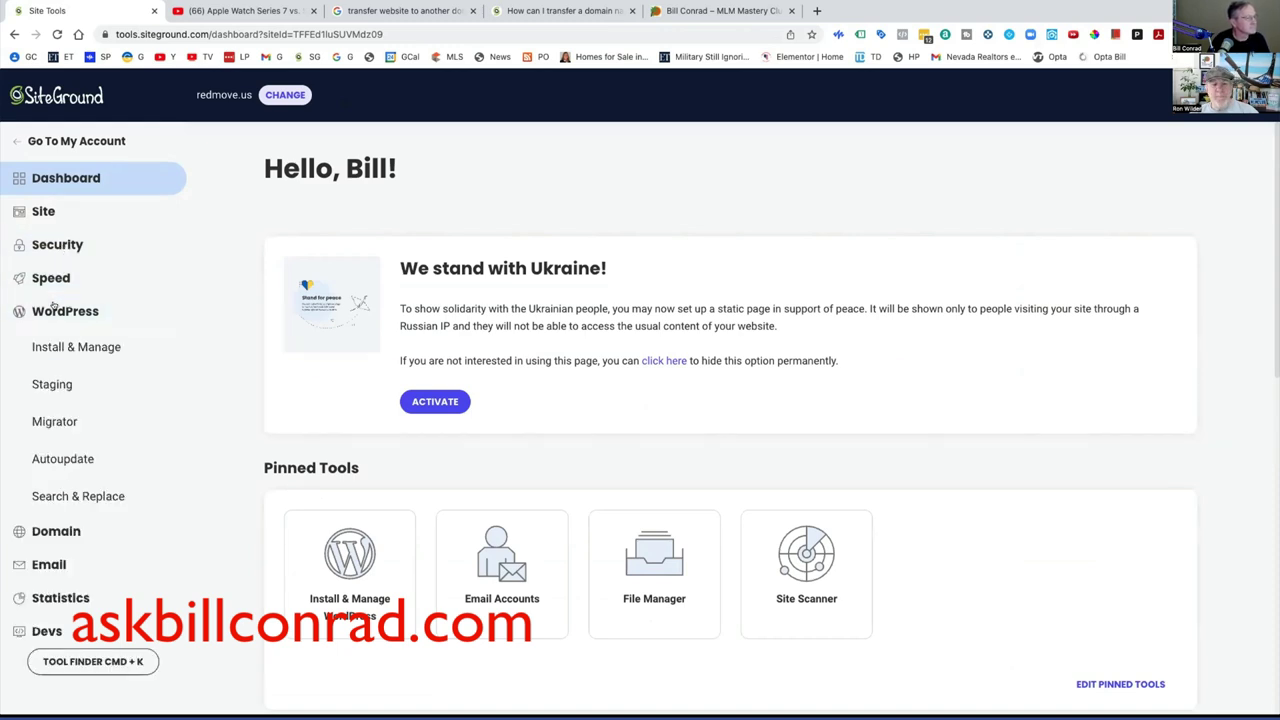
left_click(44, 386)
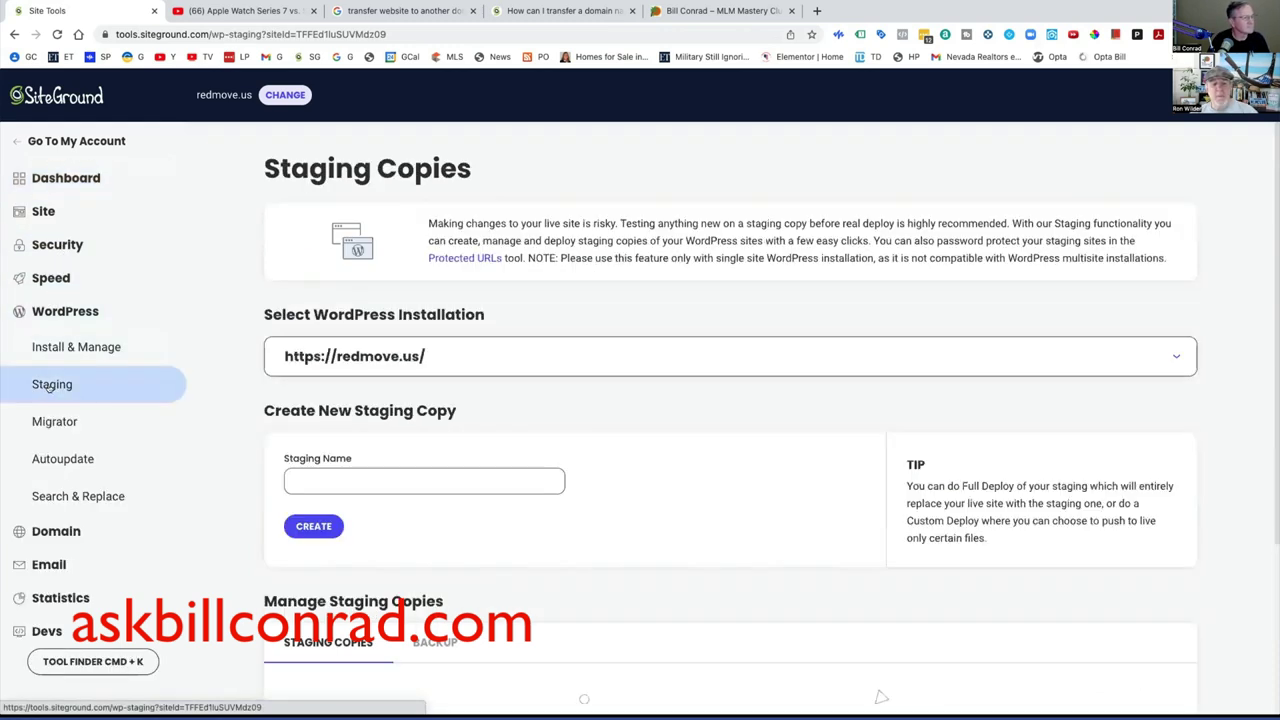
left_click(326, 479)
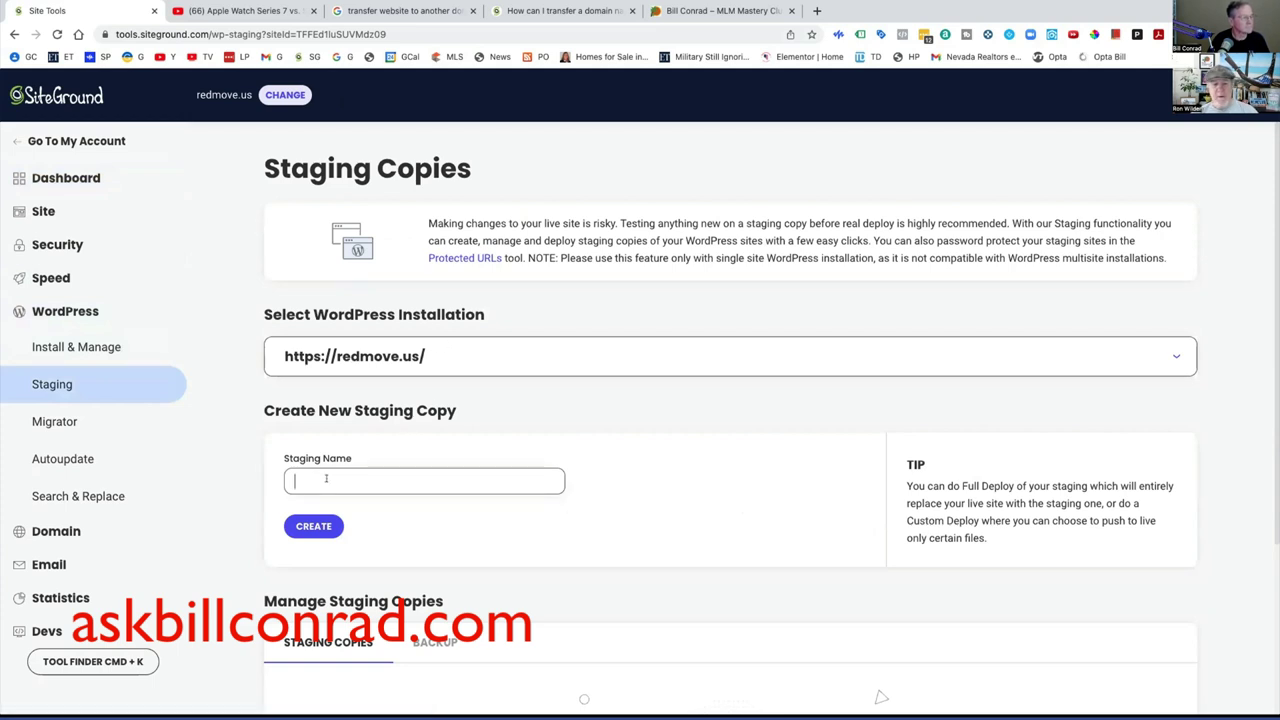
type("before updain")
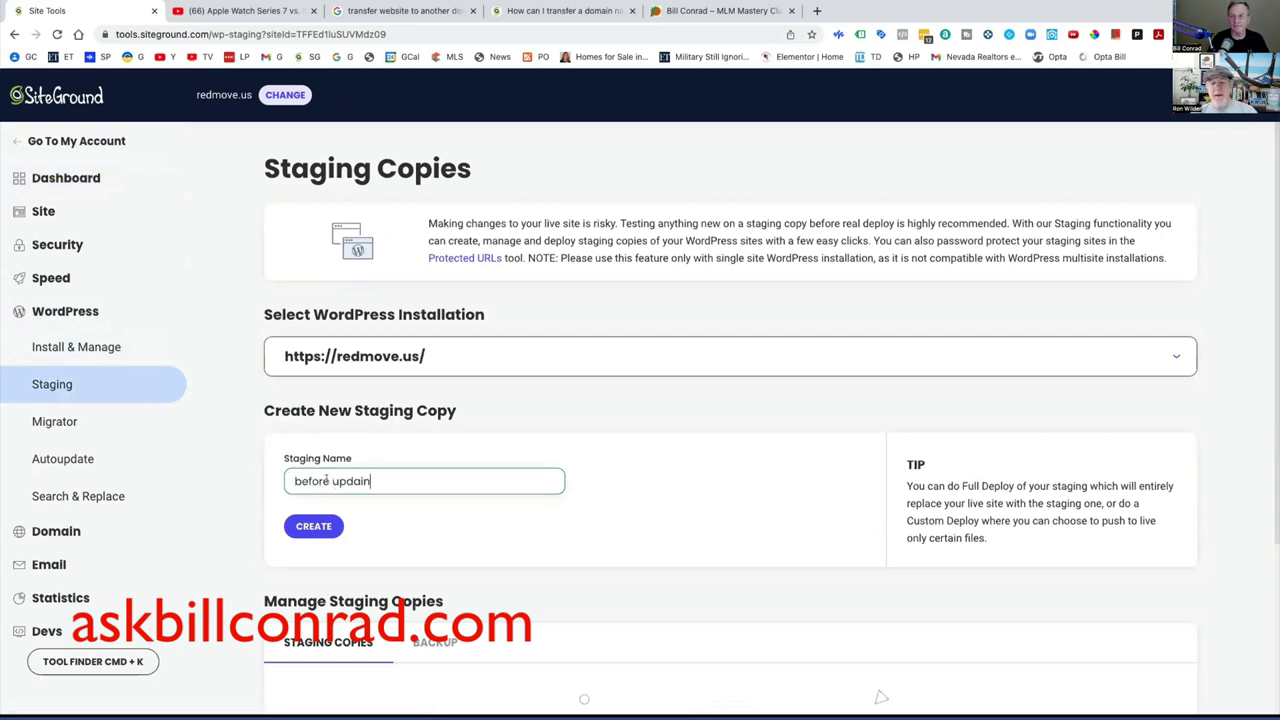
type("t")
key("BackSpace")
key("BackSpace")
key("BackSpace")
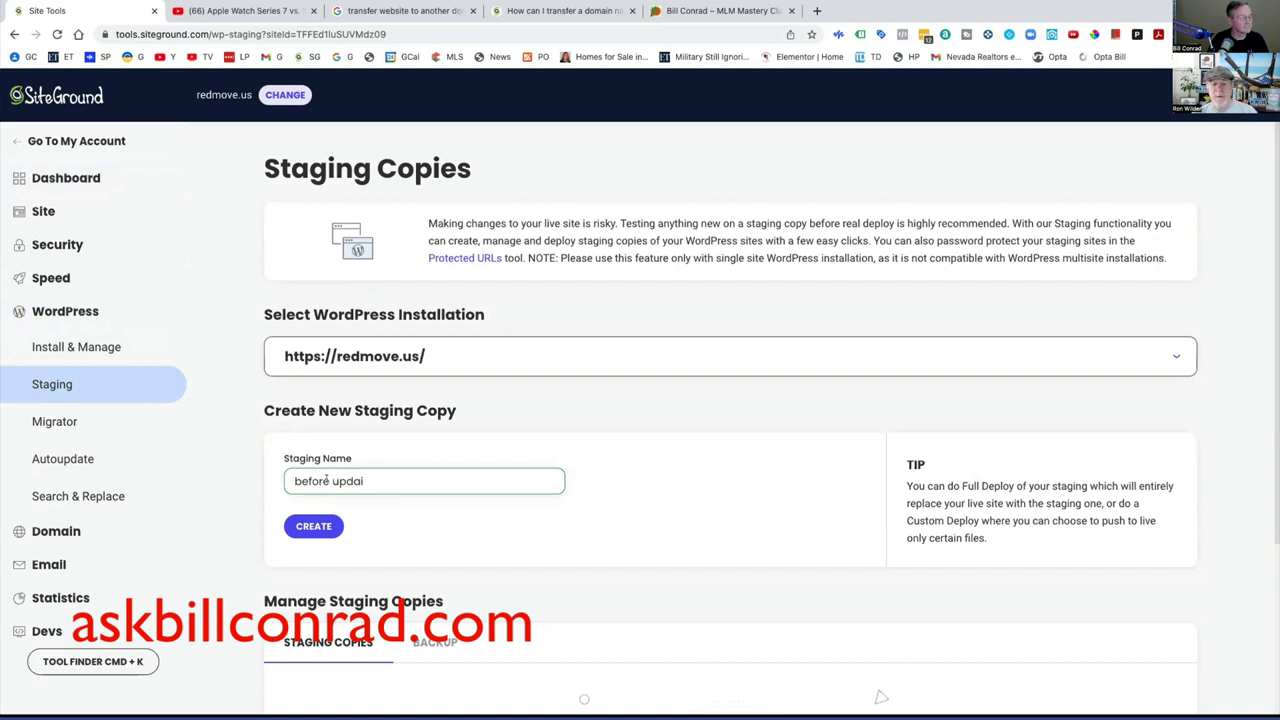
type("ting wordpresss")
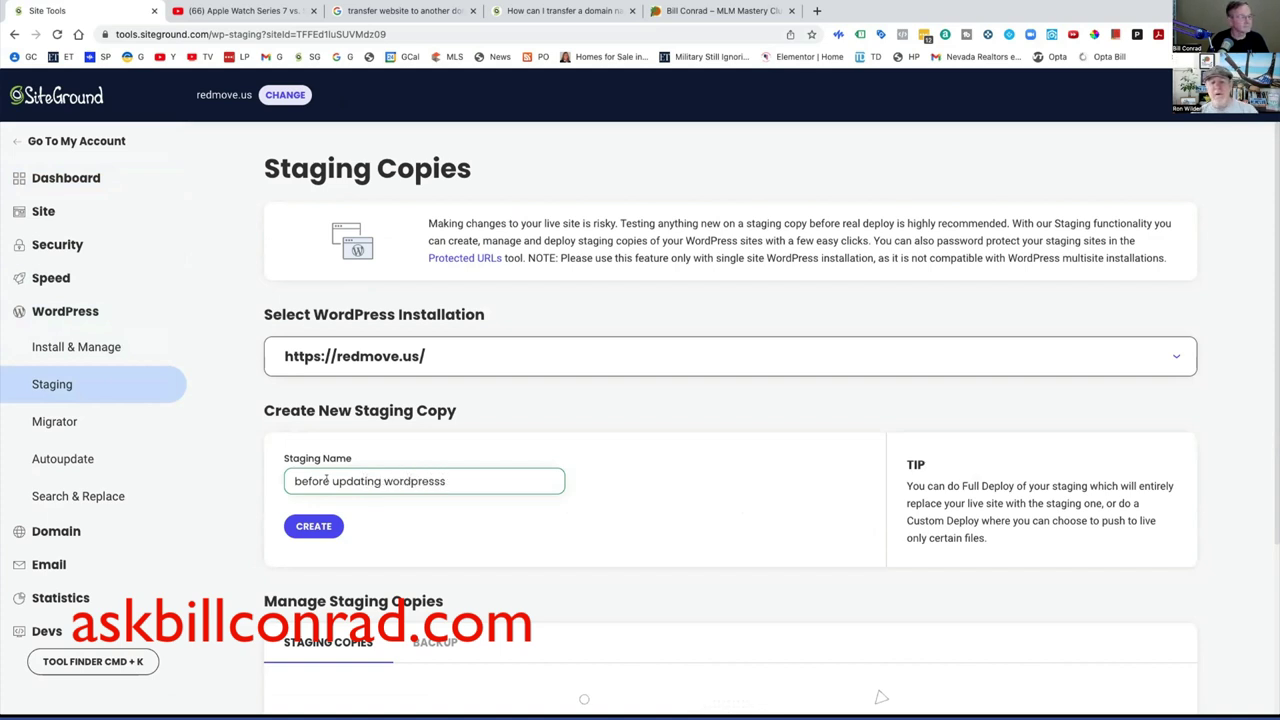
key("BackSpace")
scroll(569, 516, "down", 3)
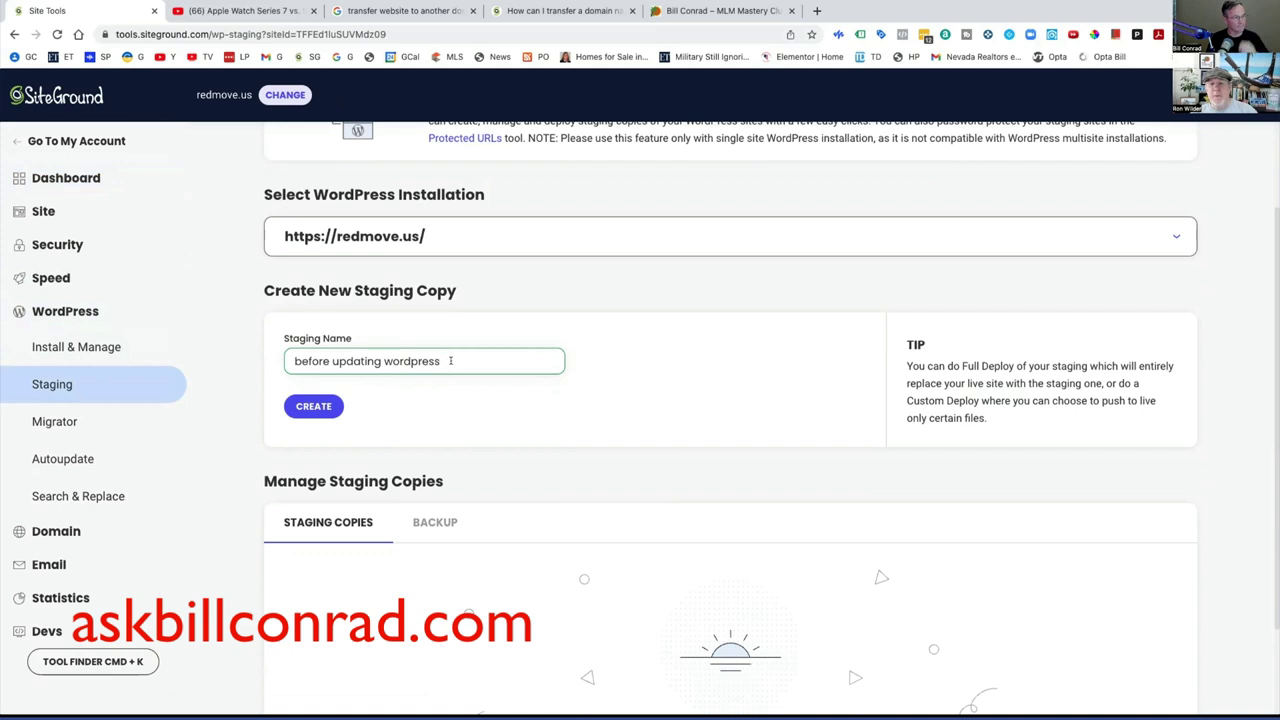
type("6.01")
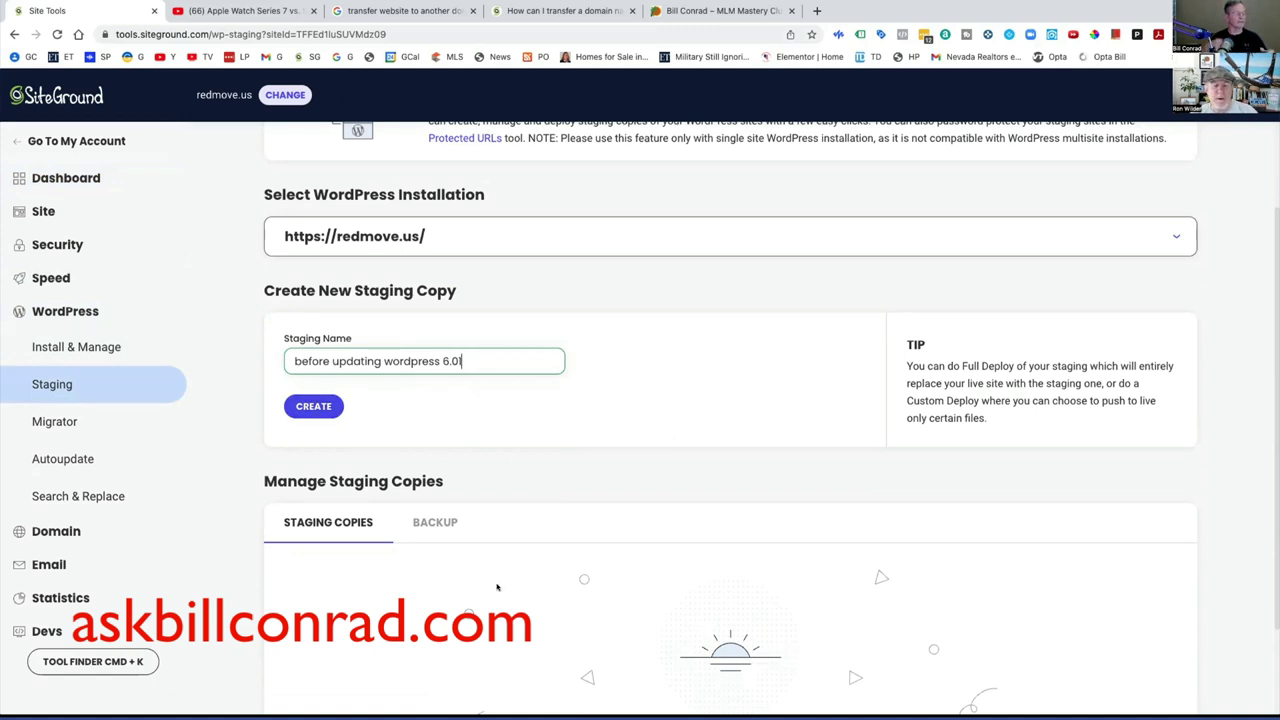
- Create the staging copy, confirming without the php_errorlog item
left_click(311, 406)
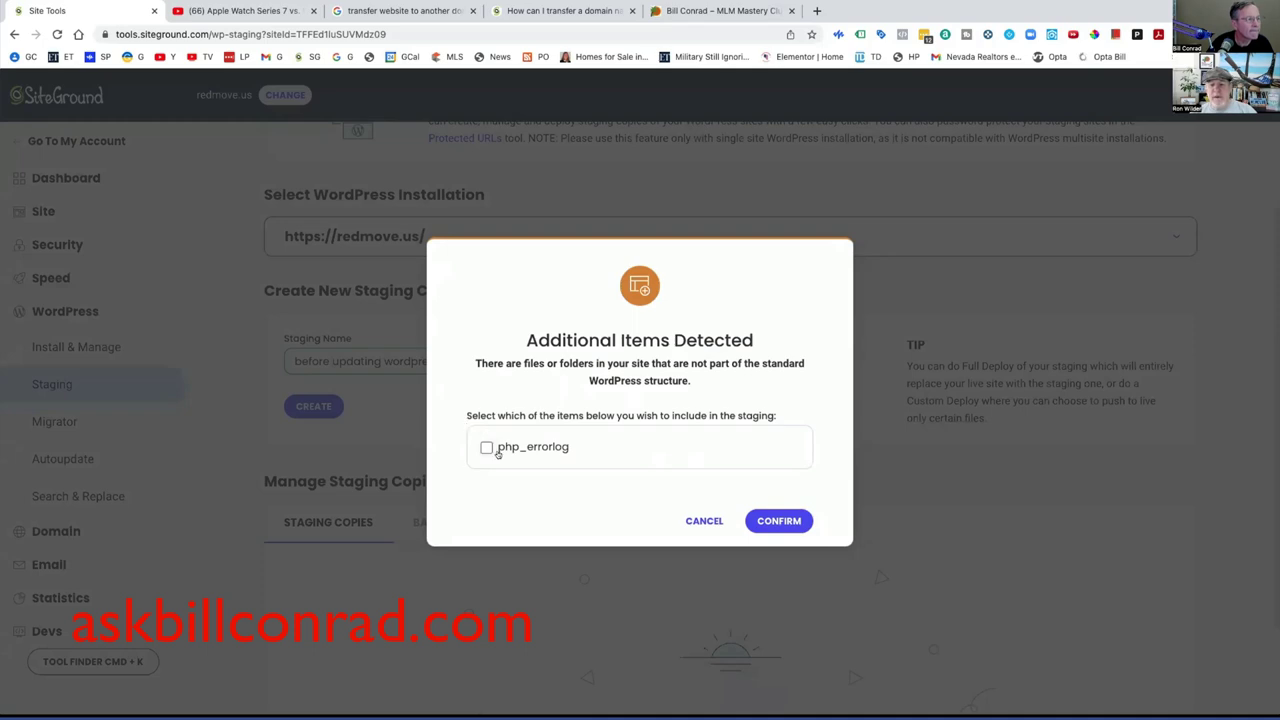
left_click(785, 522)
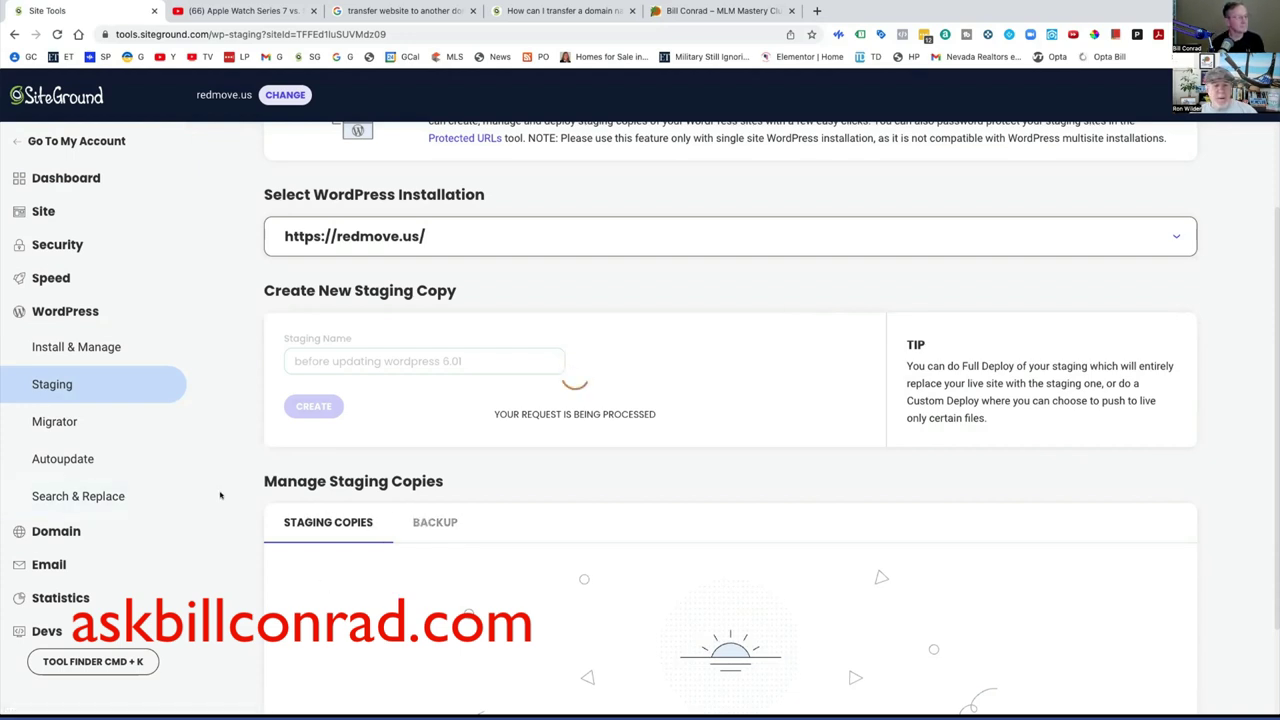
- Scroll down to see the created 'before updating wordpress 6.01' staging copy in the list
scroll(220, 495, "down", 1)
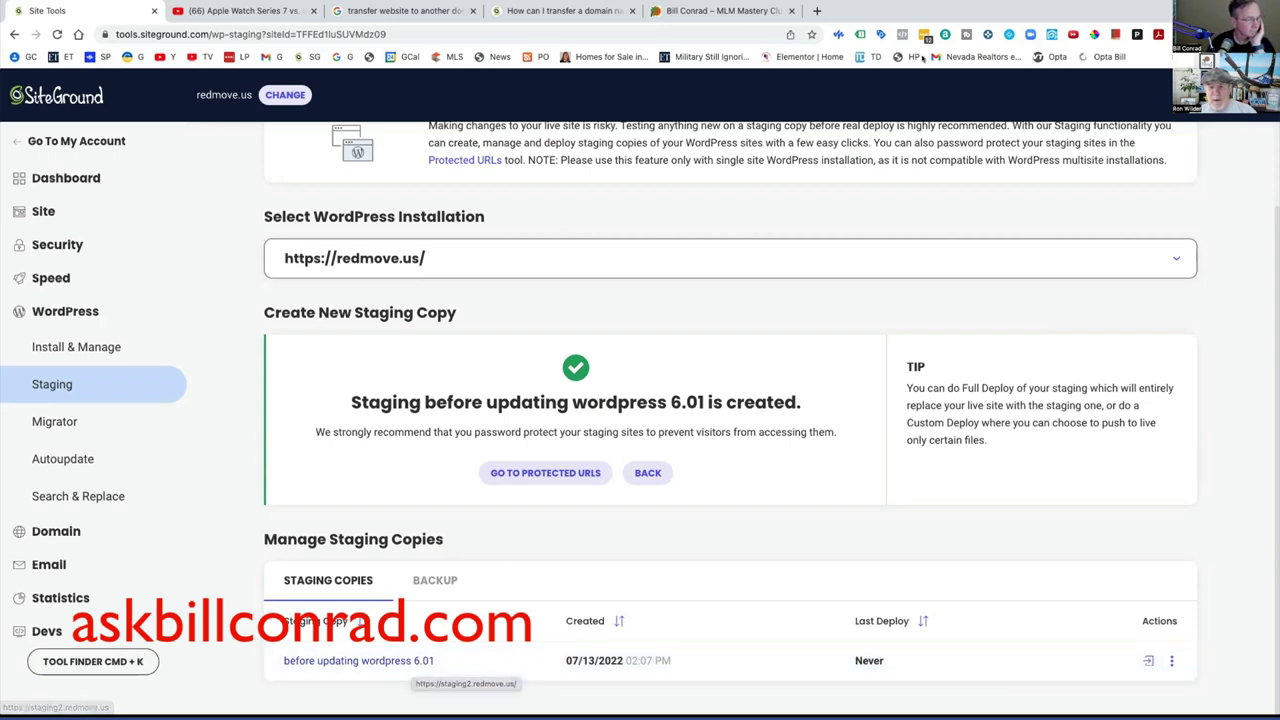
- Load staging2.redmove.us in a new Chrome tab, then return to the Site Tools tab
mouse_move(812, 5)
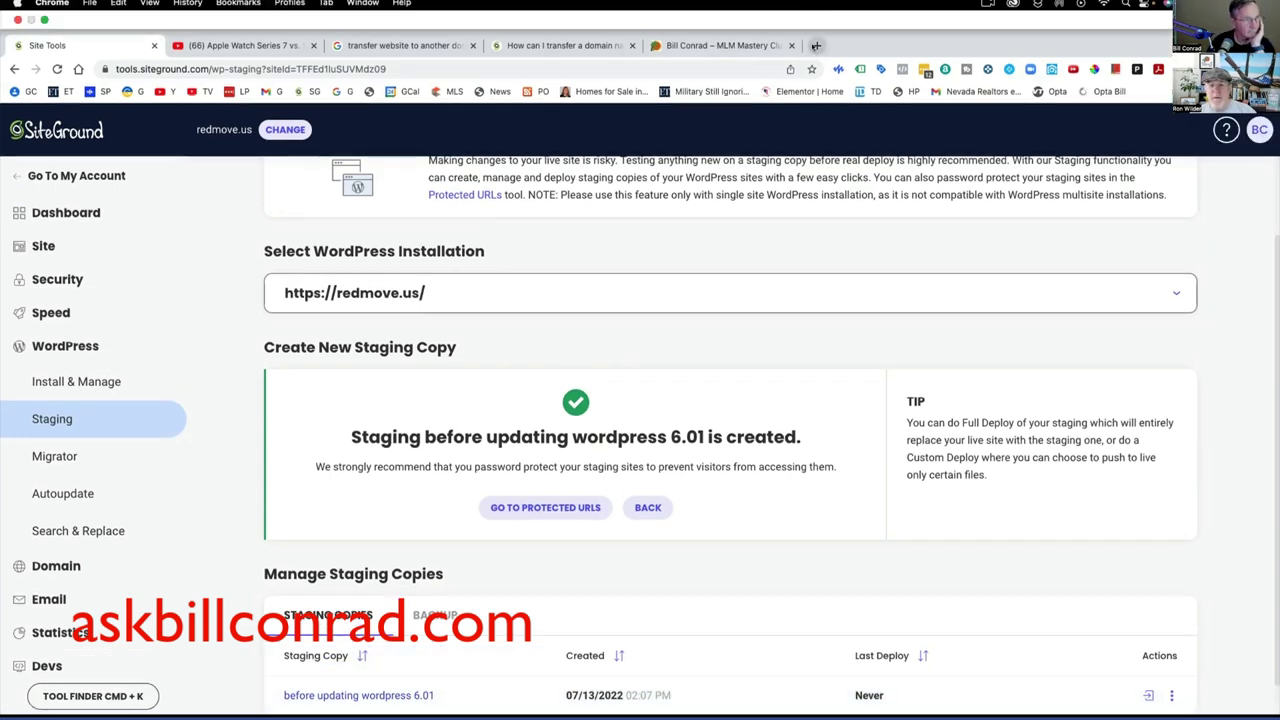
left_click(816, 45)
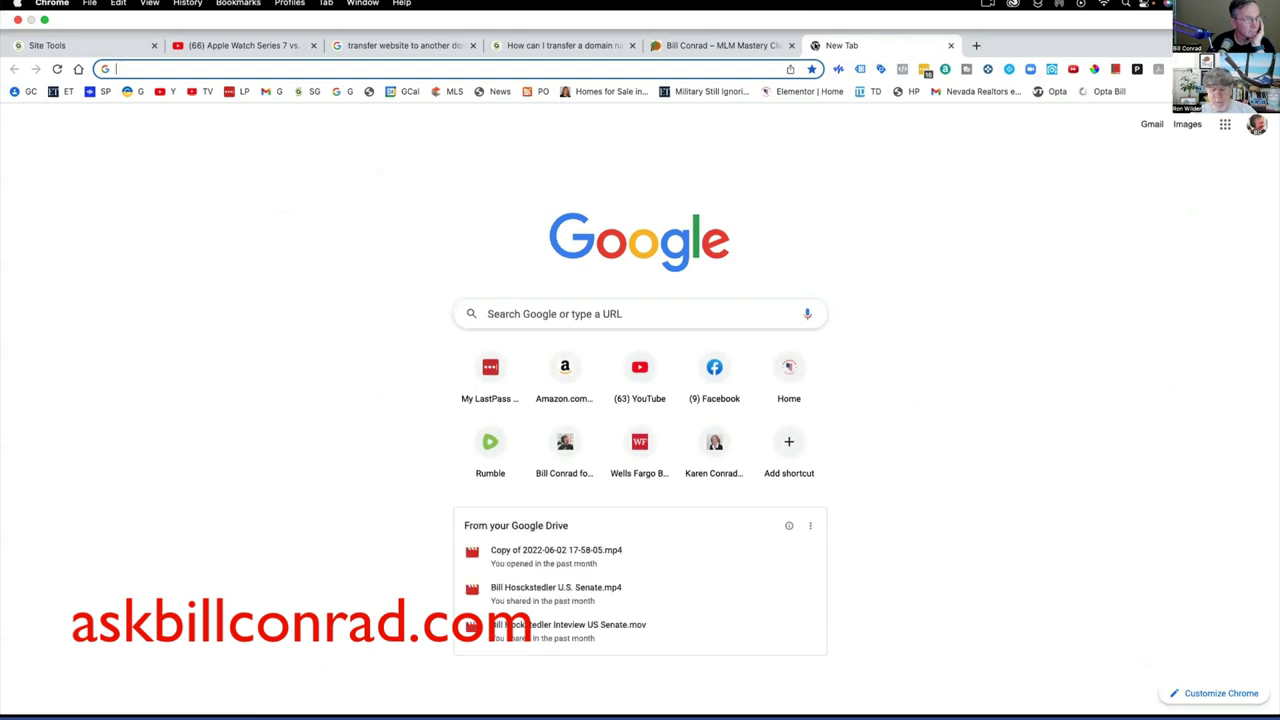
type("staing")
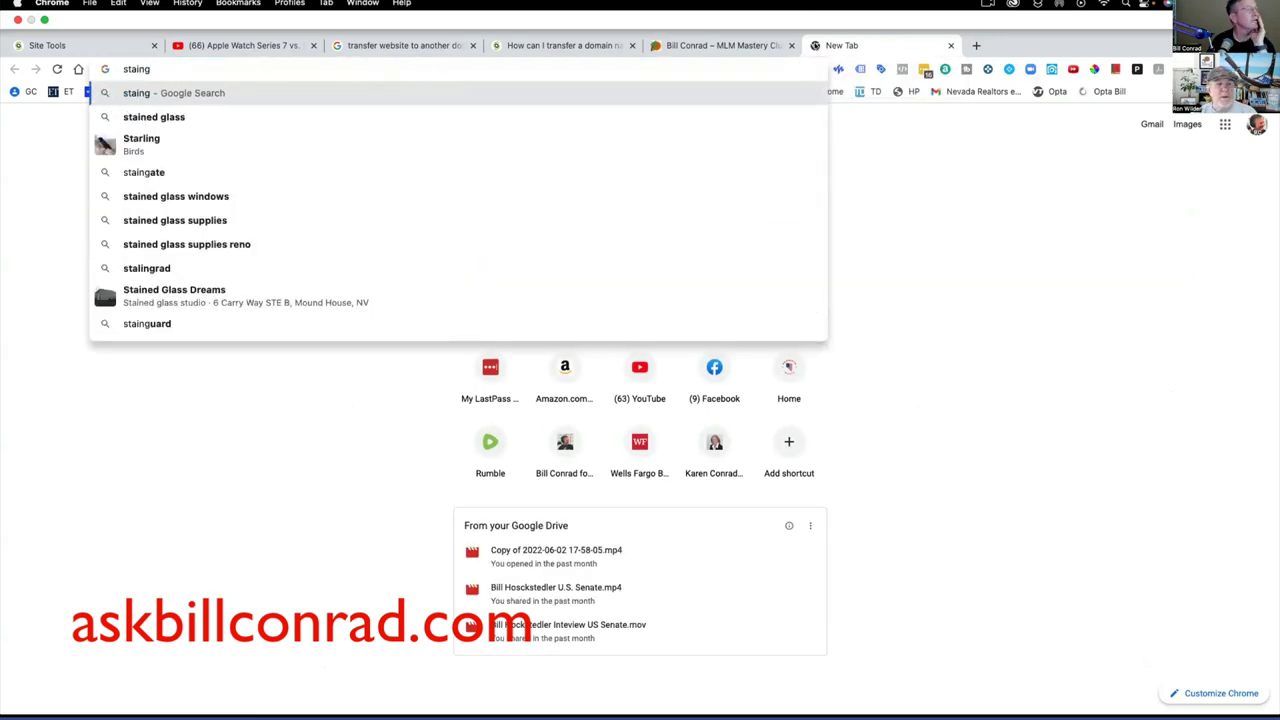
key("BackSpace")
key("BackSpace")
key("BackSpace")
type("ging2.")
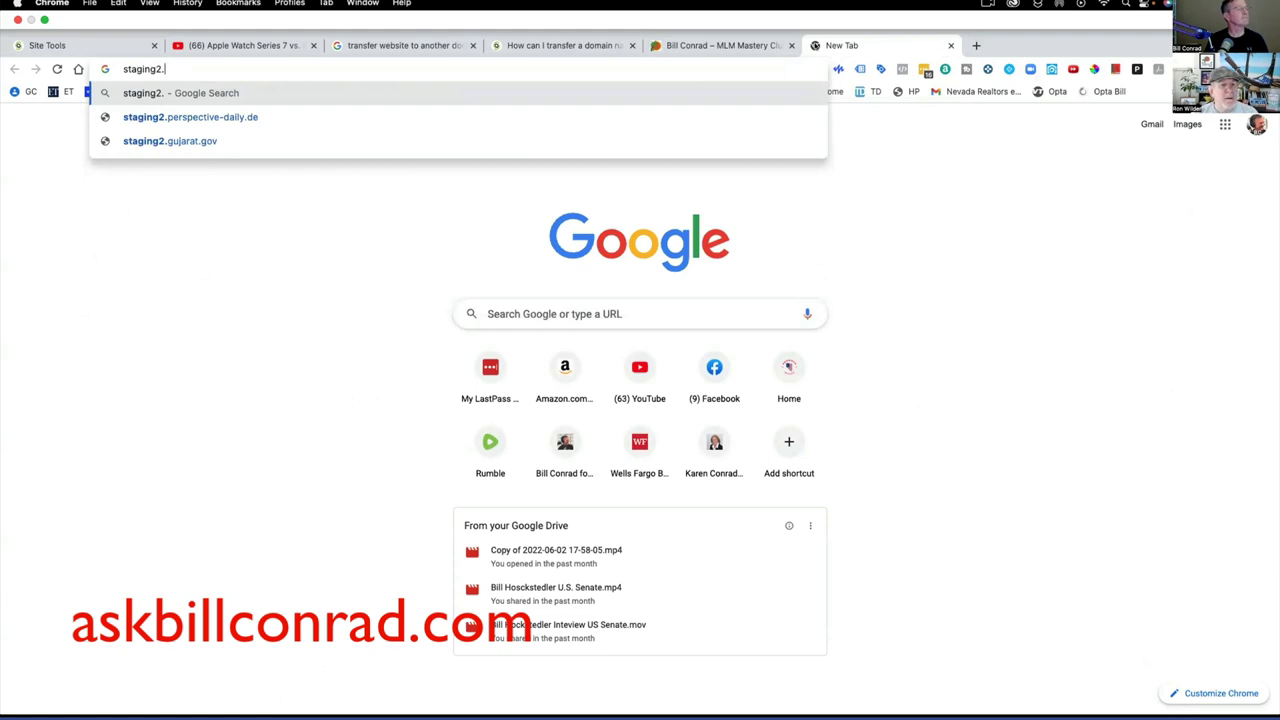
type("redmove")
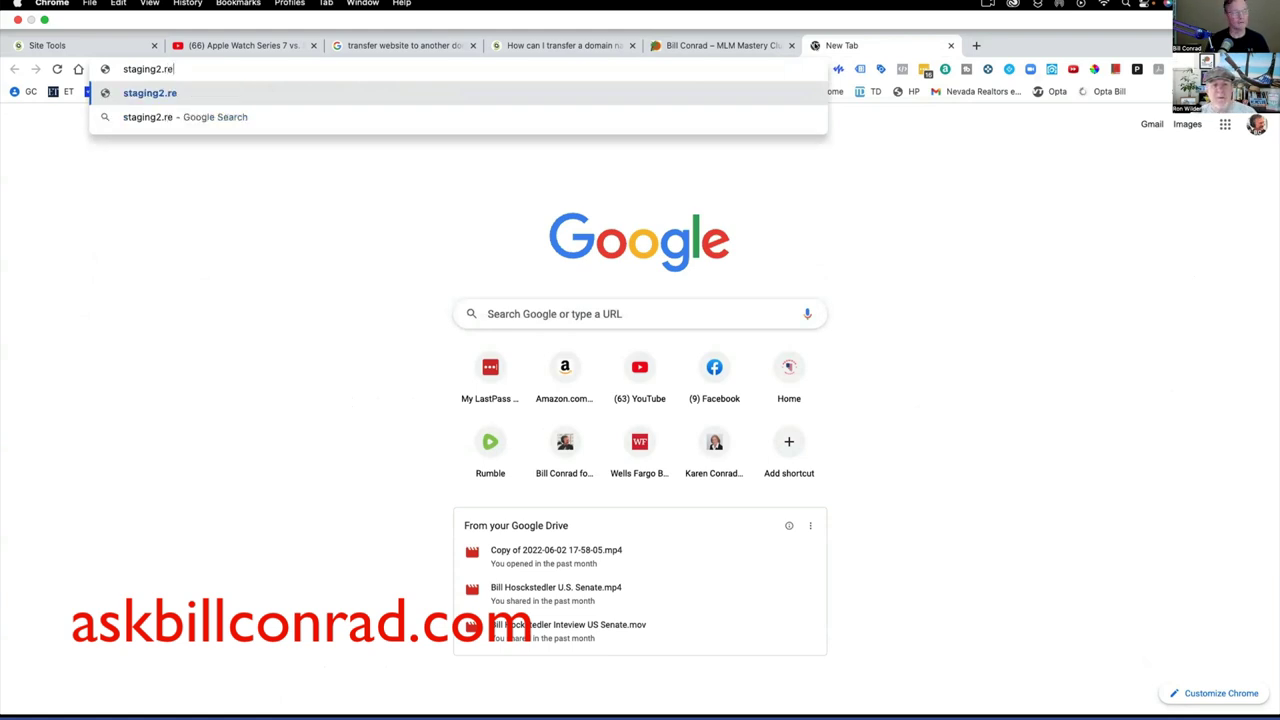
type(".us")
key("Return")
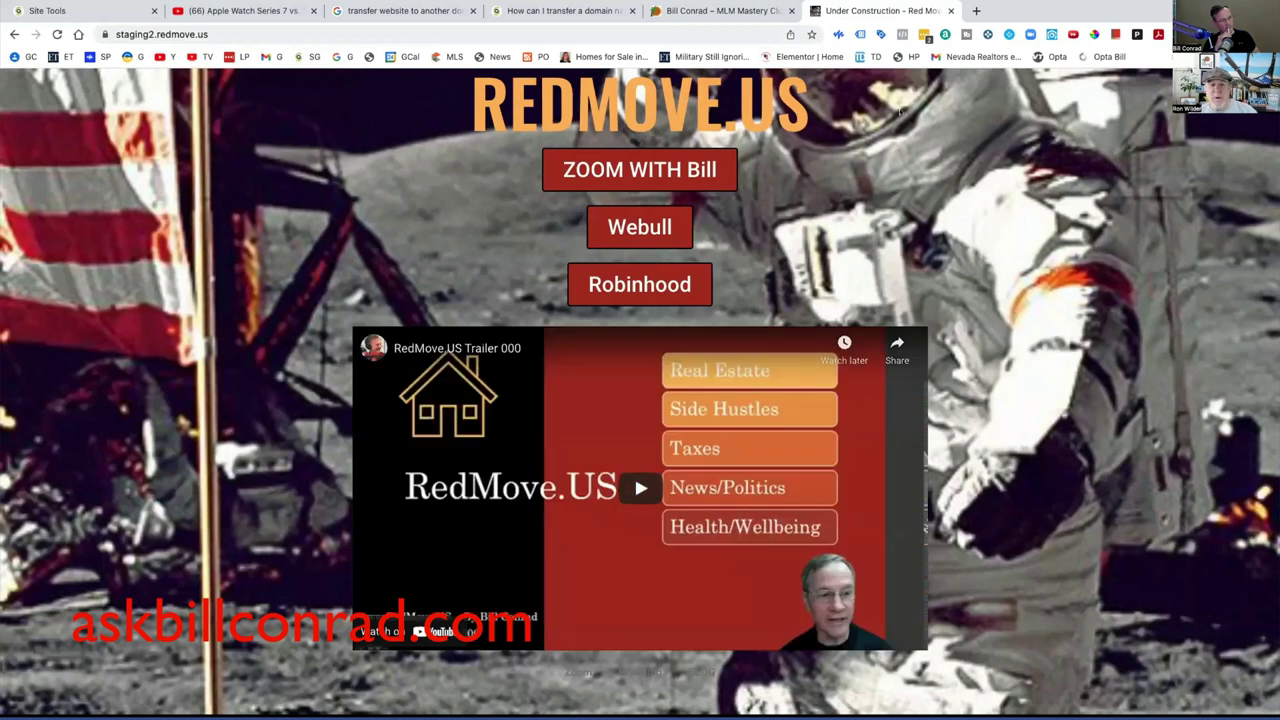
left_click(72, 12)
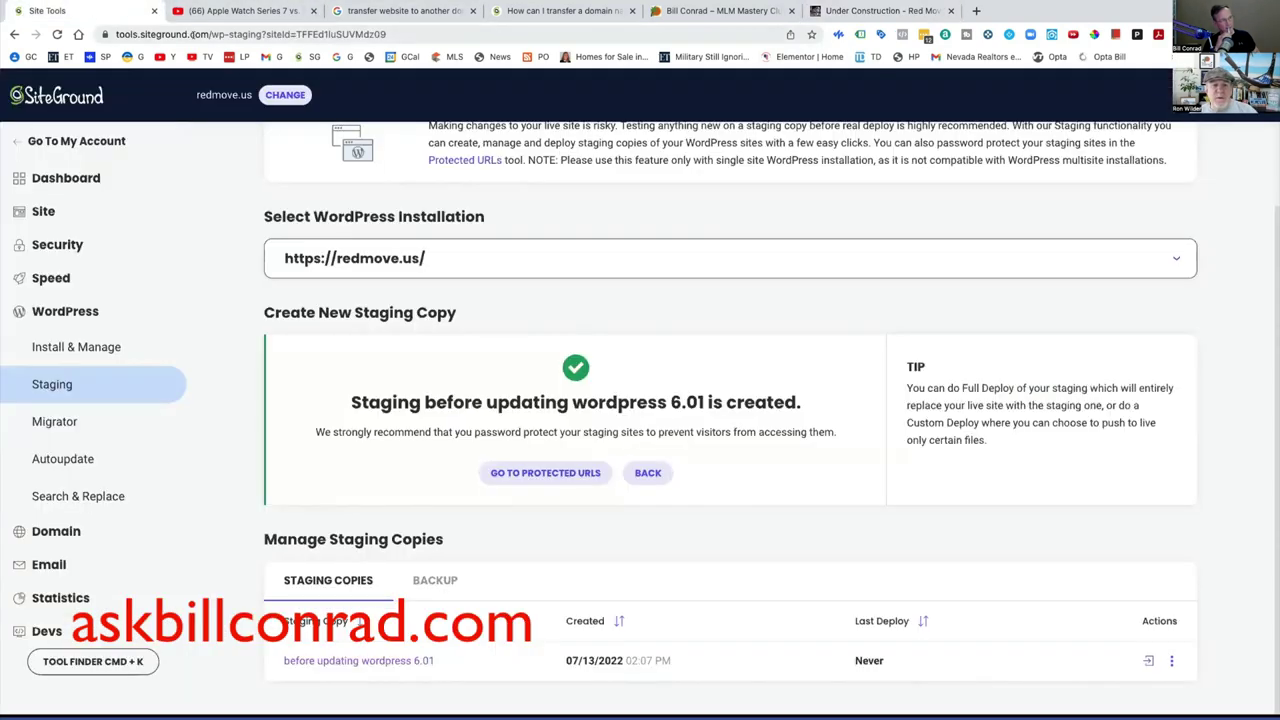
- View the staging copy's deploy actions, then expand the Security tools in the sidebar
left_click(1169, 661)
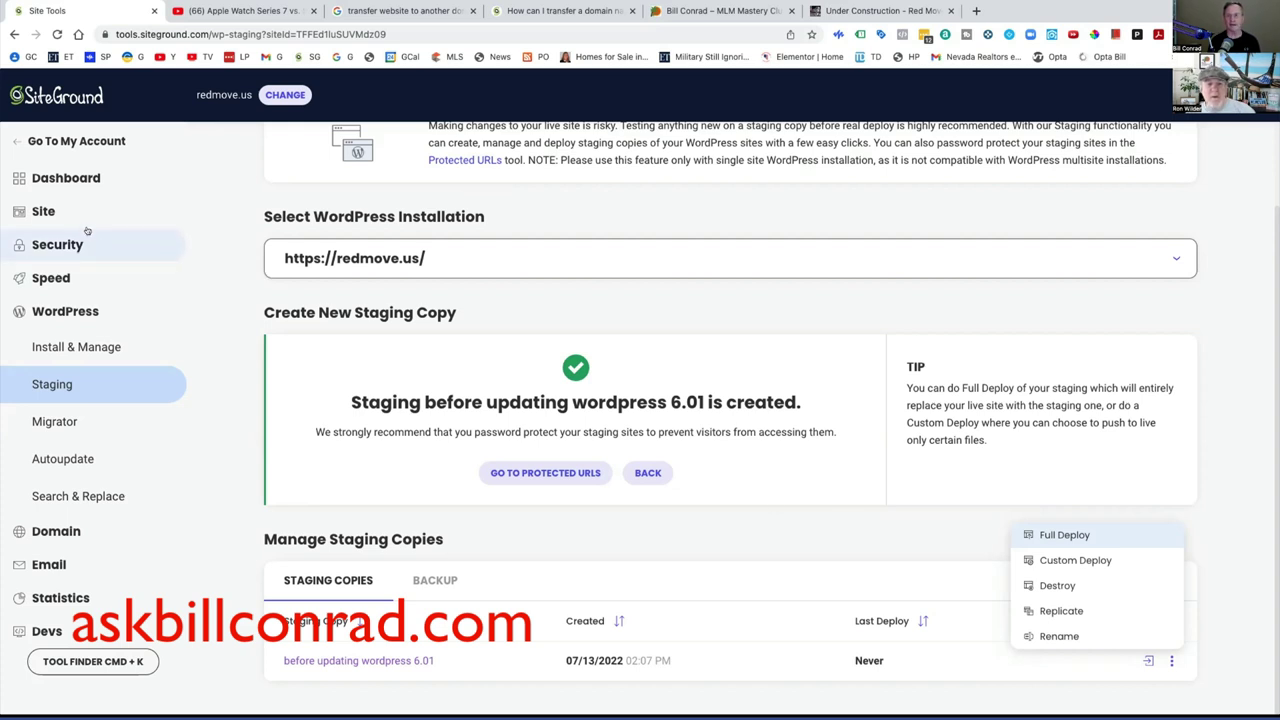
left_click(55, 234)
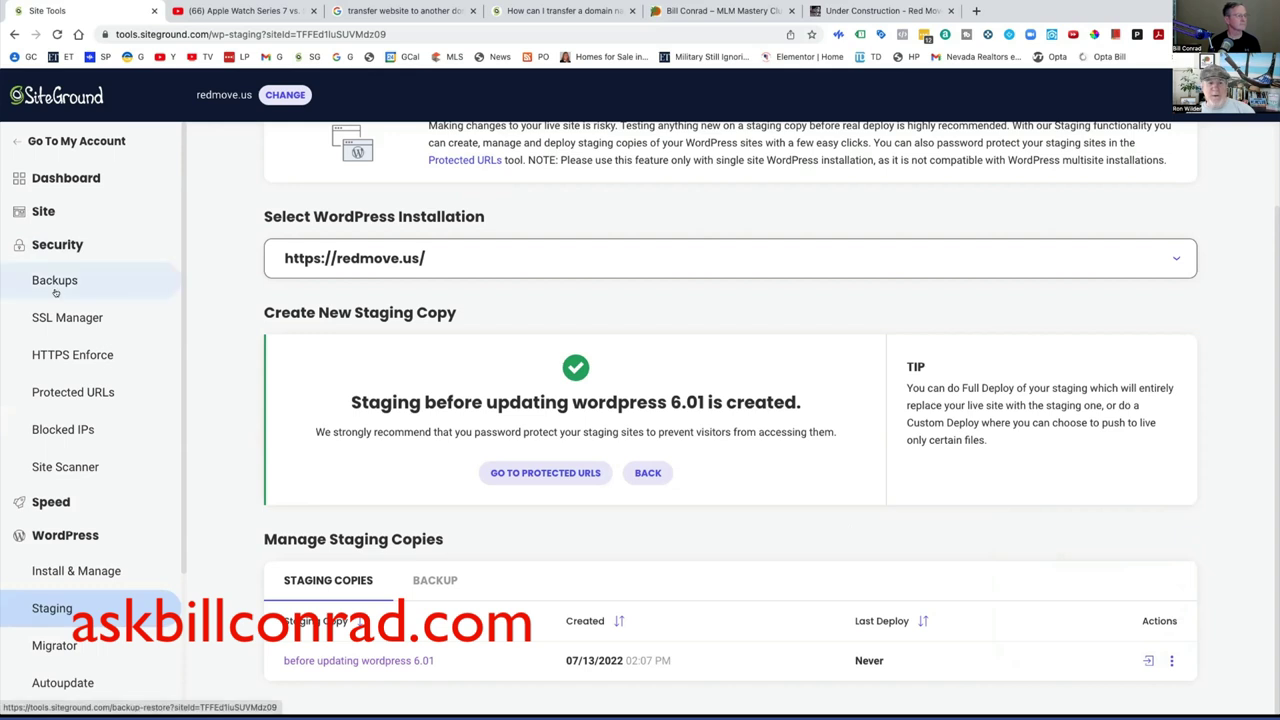
- On the Backups page, enter the backup name 'backup before deploy of staging site'
left_click(60, 281)
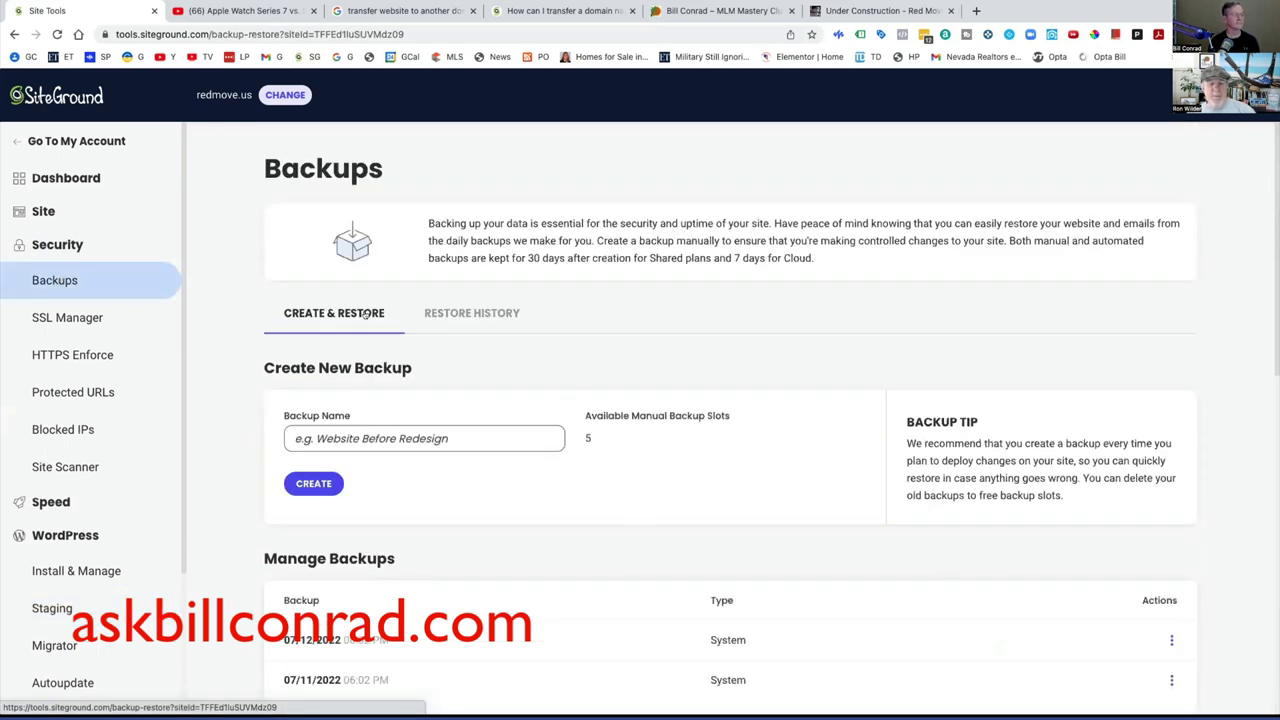
scroll(631, 449, "down", 1)
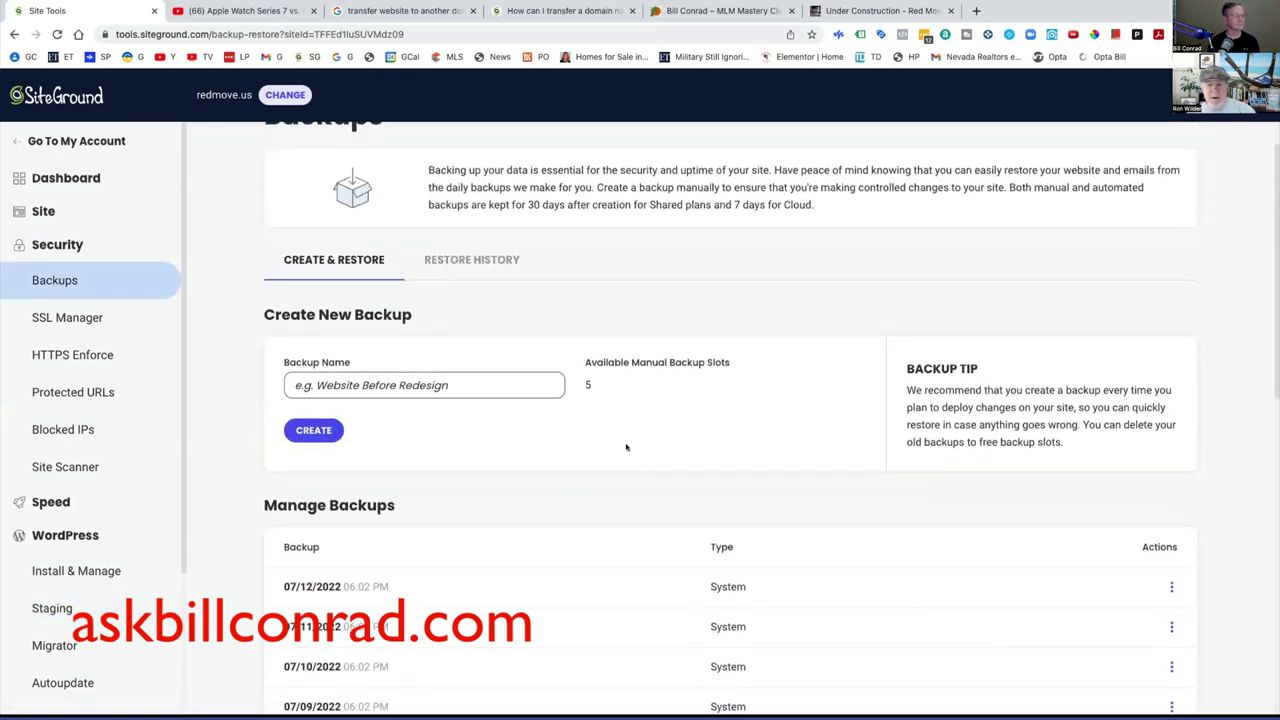
left_click(431, 386)
type("bac")
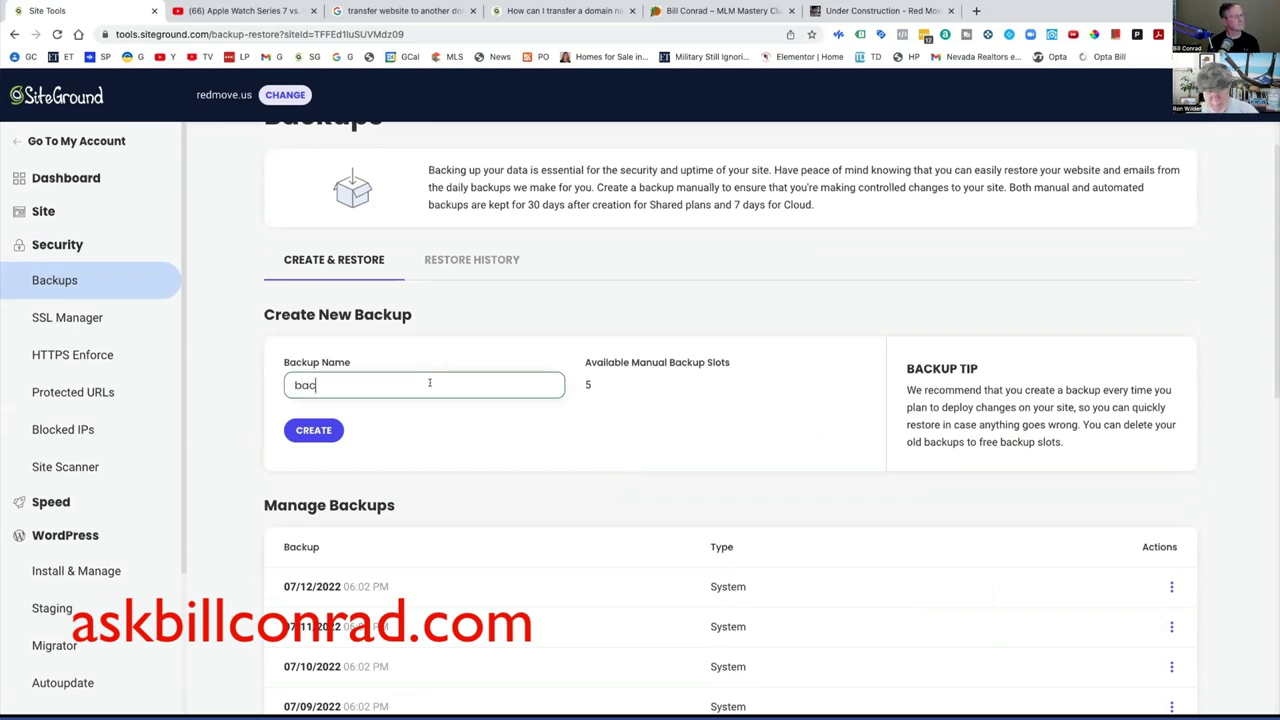
type("kup before ")
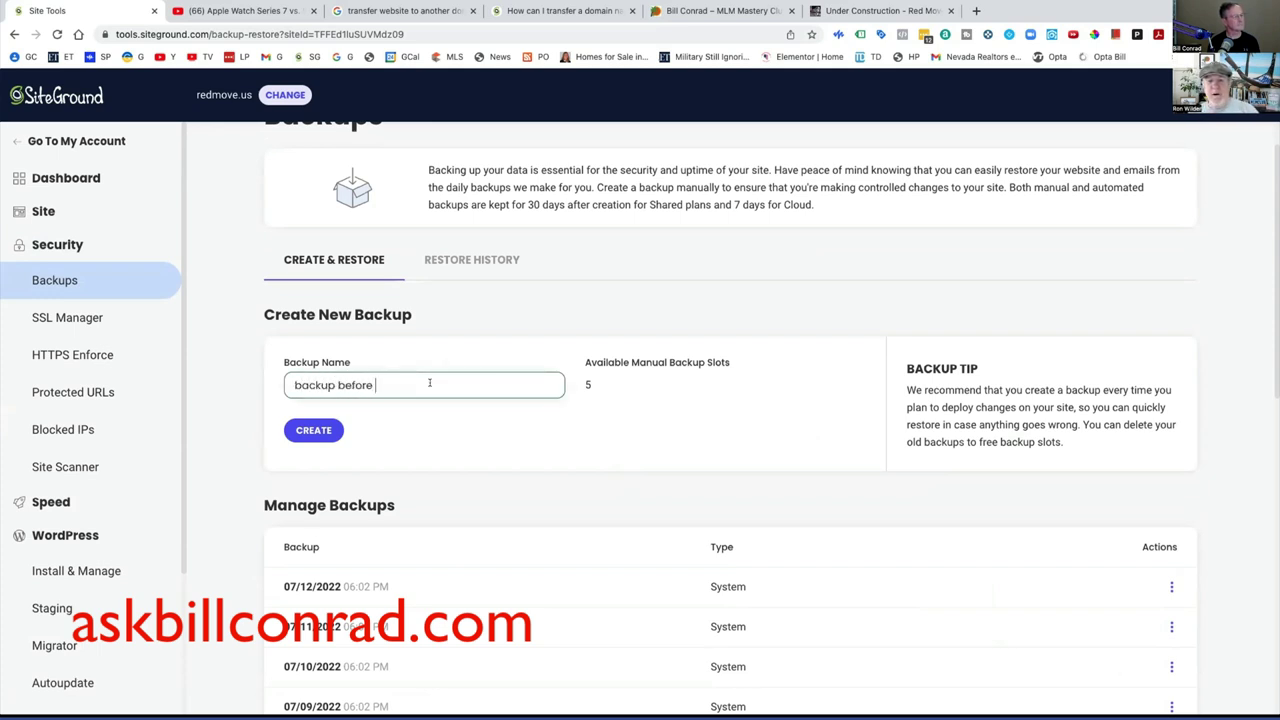
type("depl")
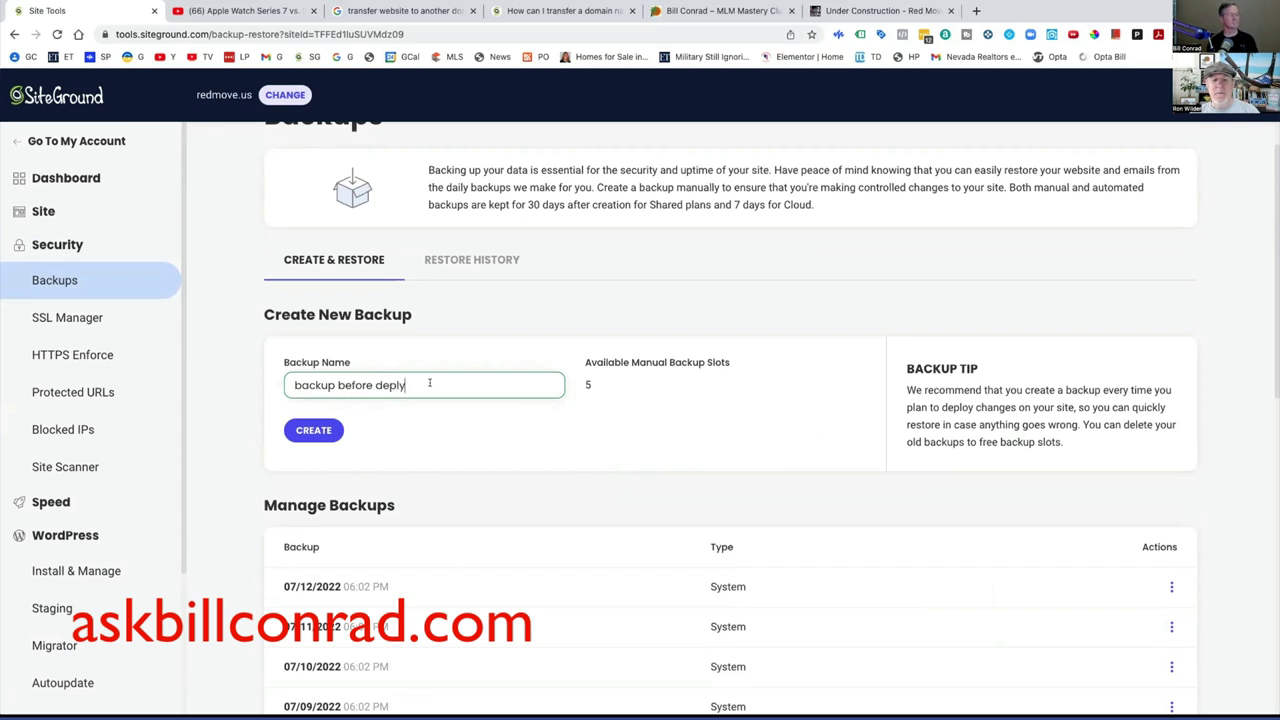
type("oy of ")
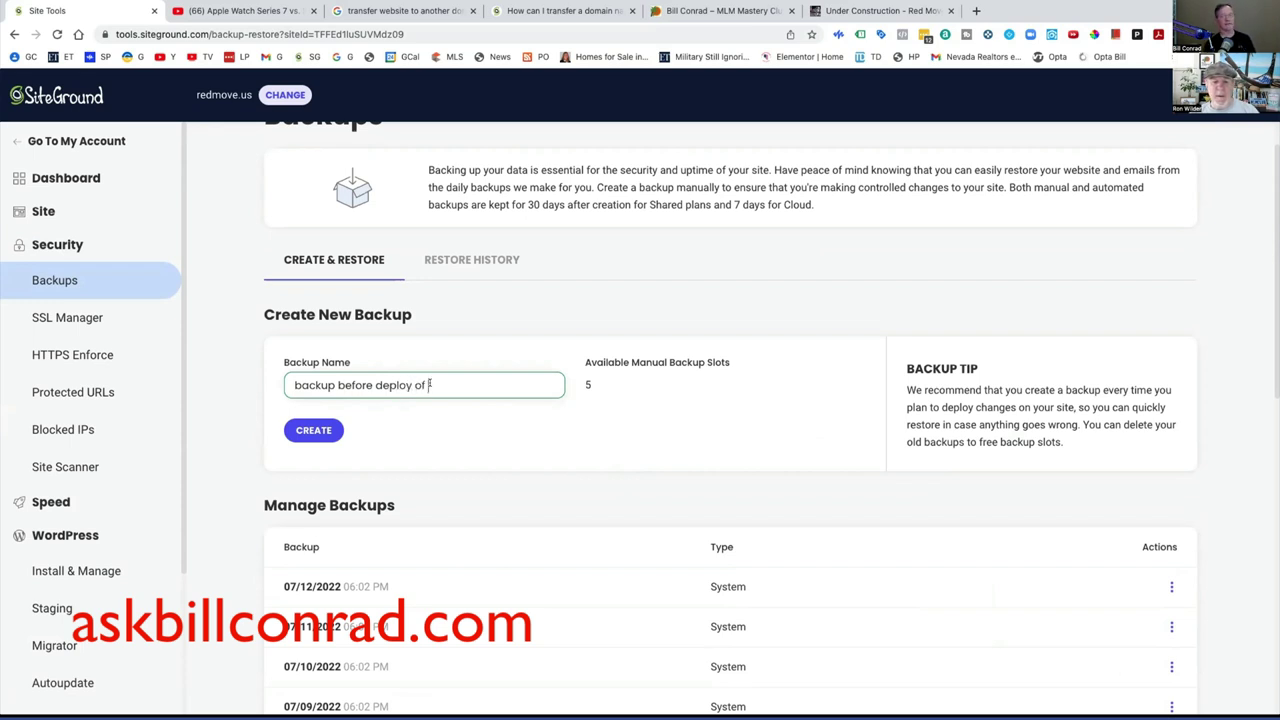
type("stagi")
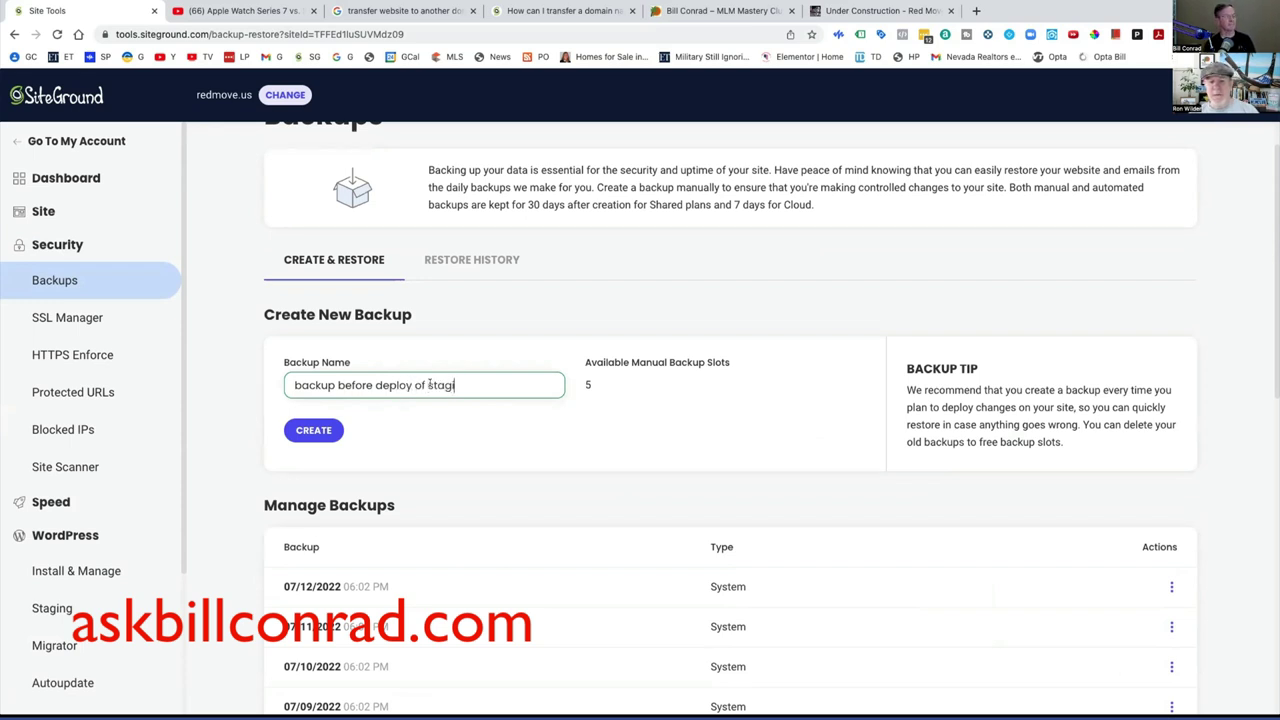
type("staging site")
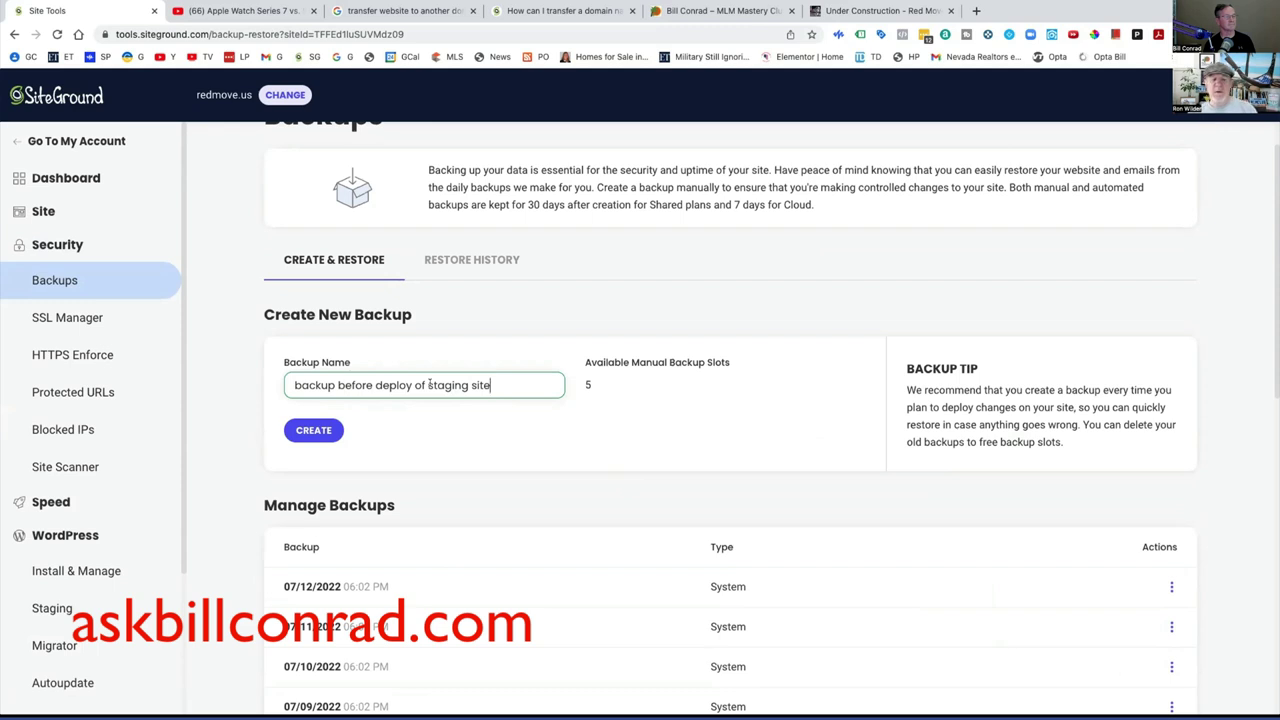
mouse_move(201, 5)
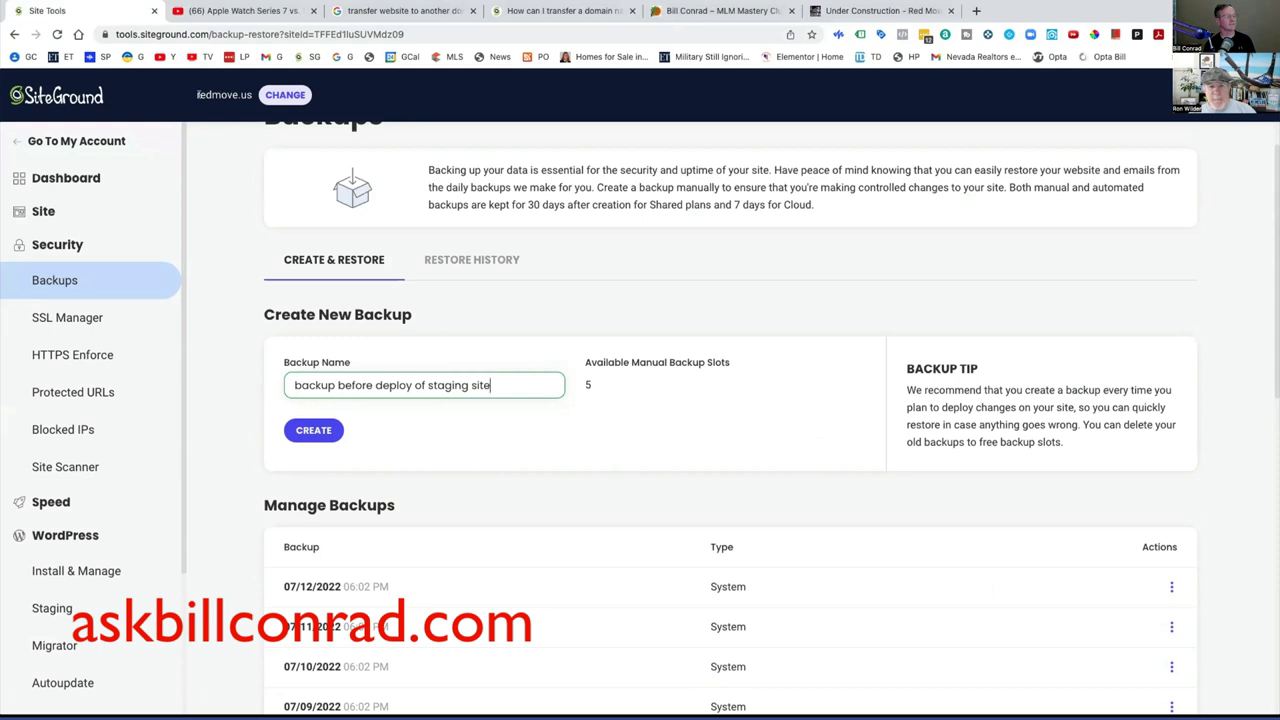
- Create the 'backup before deploy of staging site' backup, then return to the dashboard
left_click(299, 431)
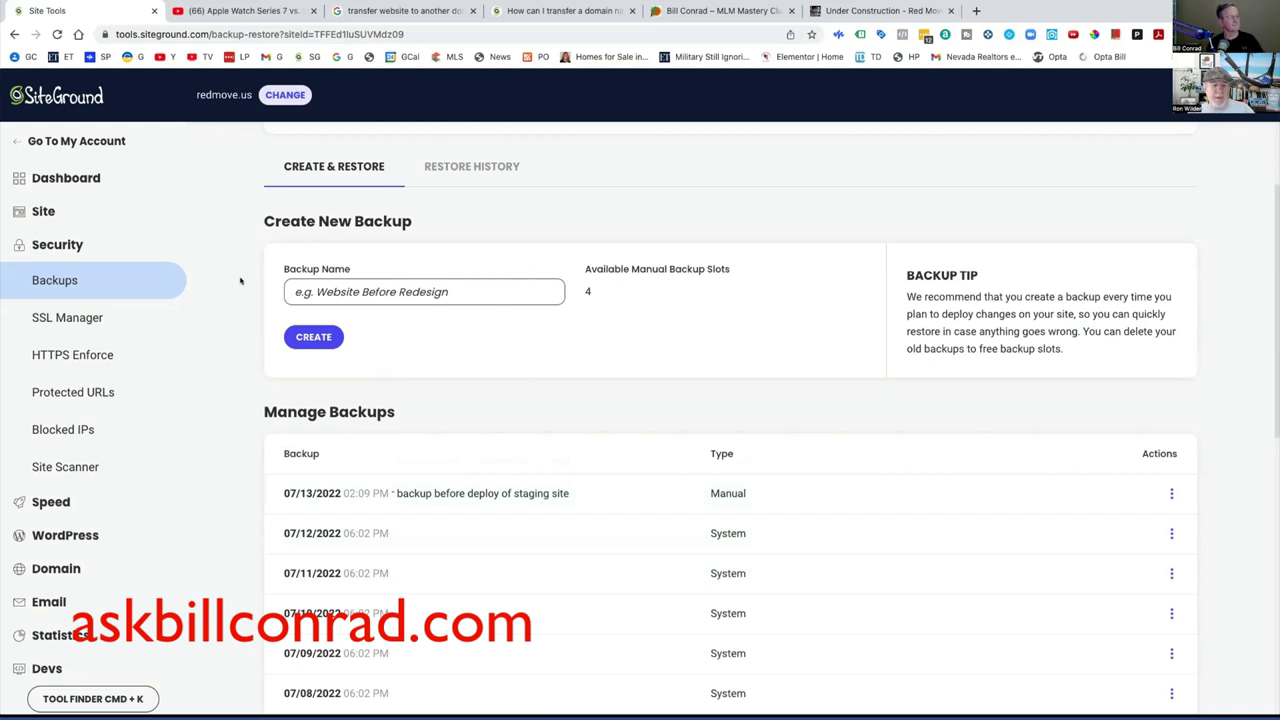
left_click(88, 178)
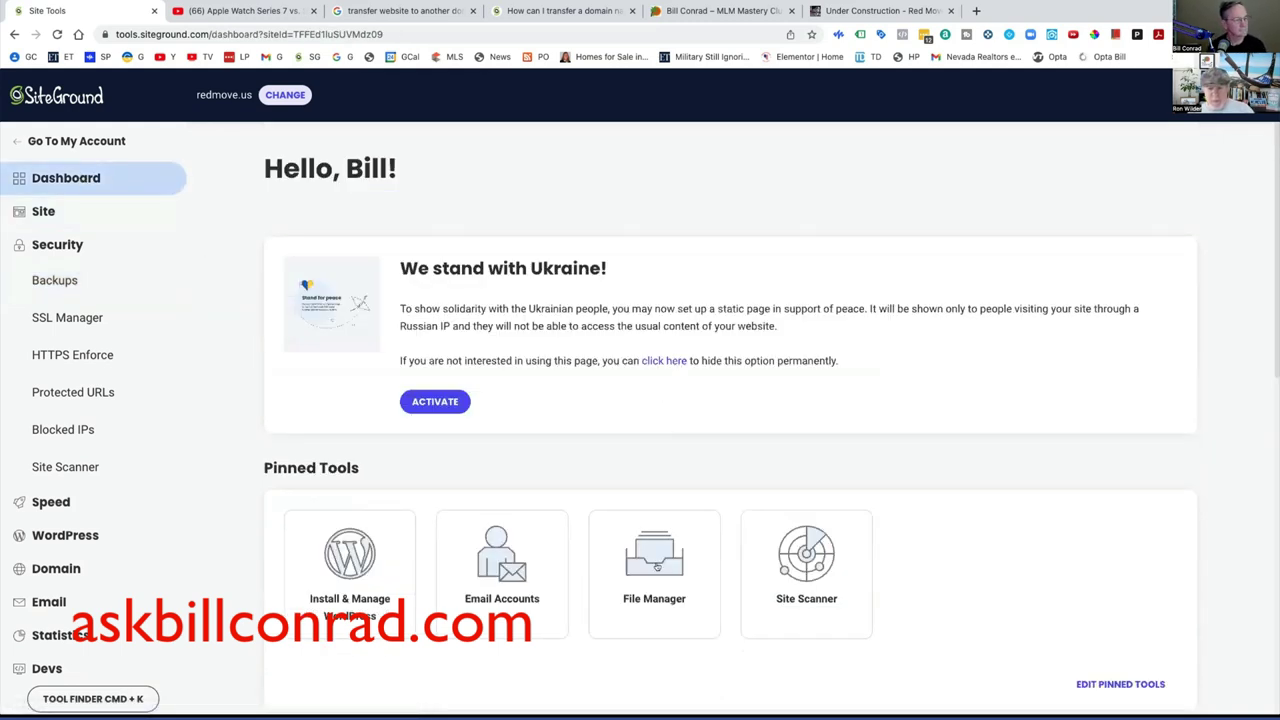
- Browse the staging2.redmove.us public_html folder in File Manager to inspect its WordPress files
left_click(656, 566)
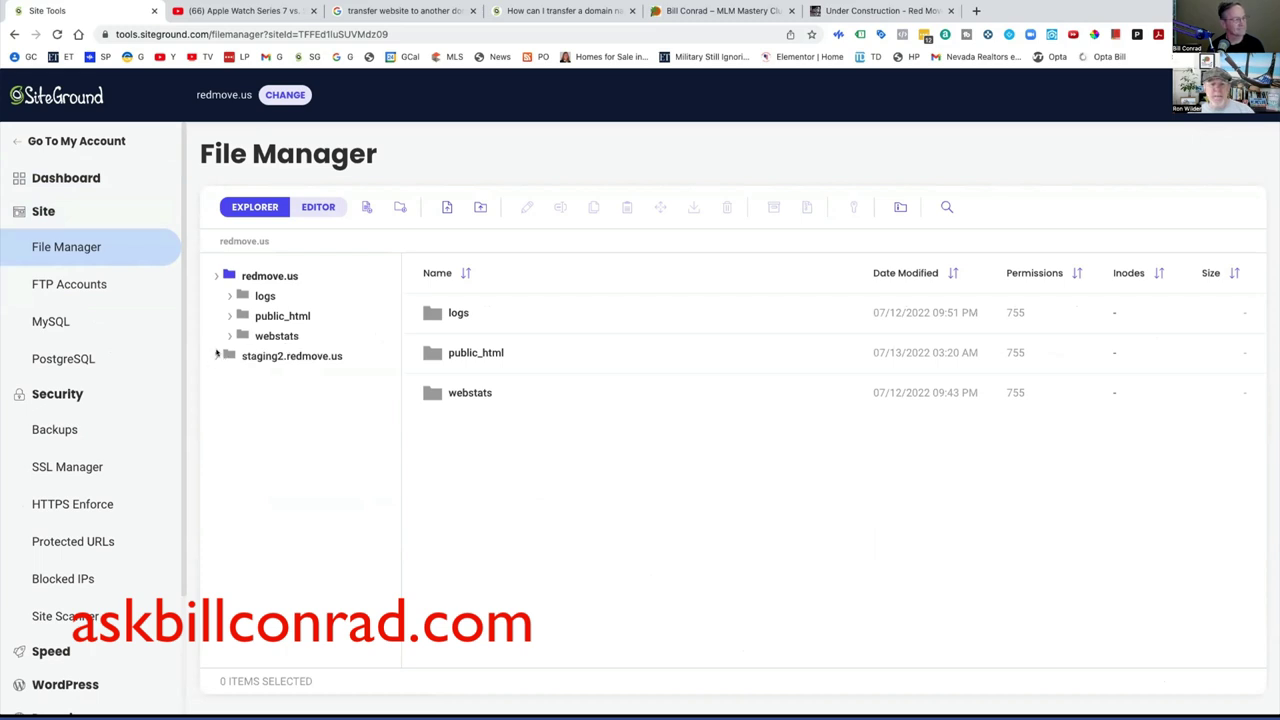
left_click(211, 356)
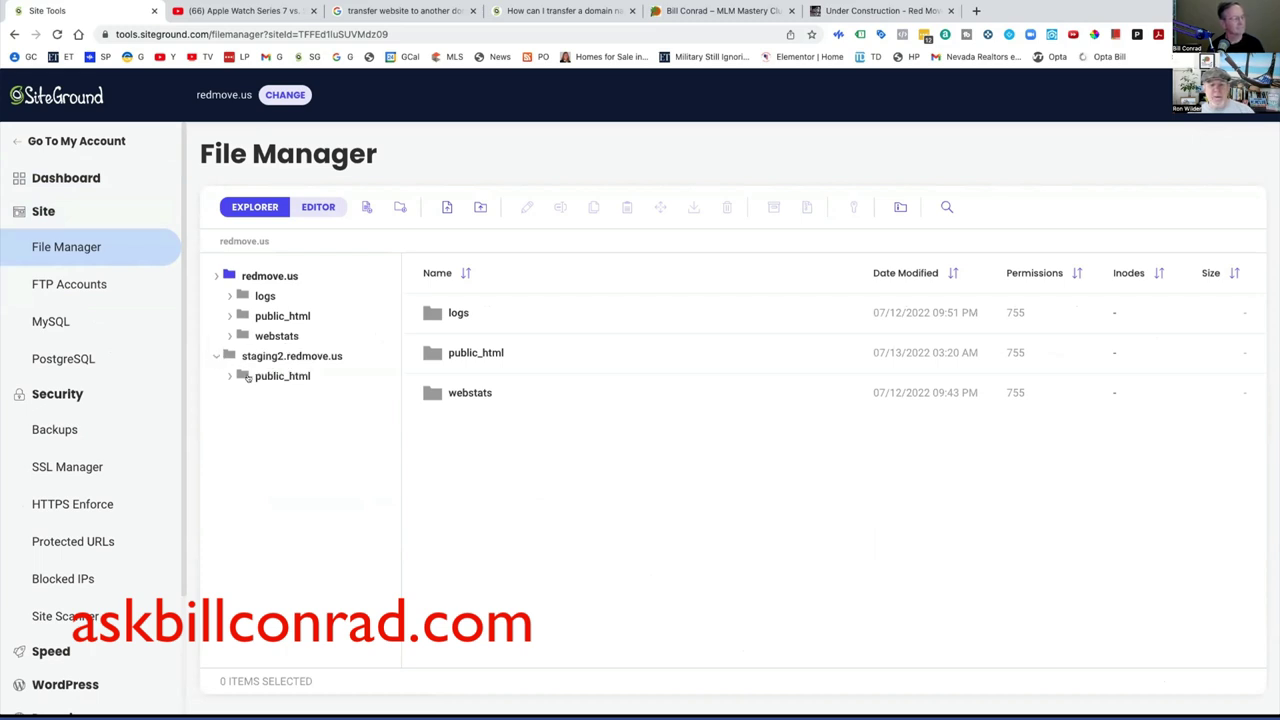
left_click(258, 376)
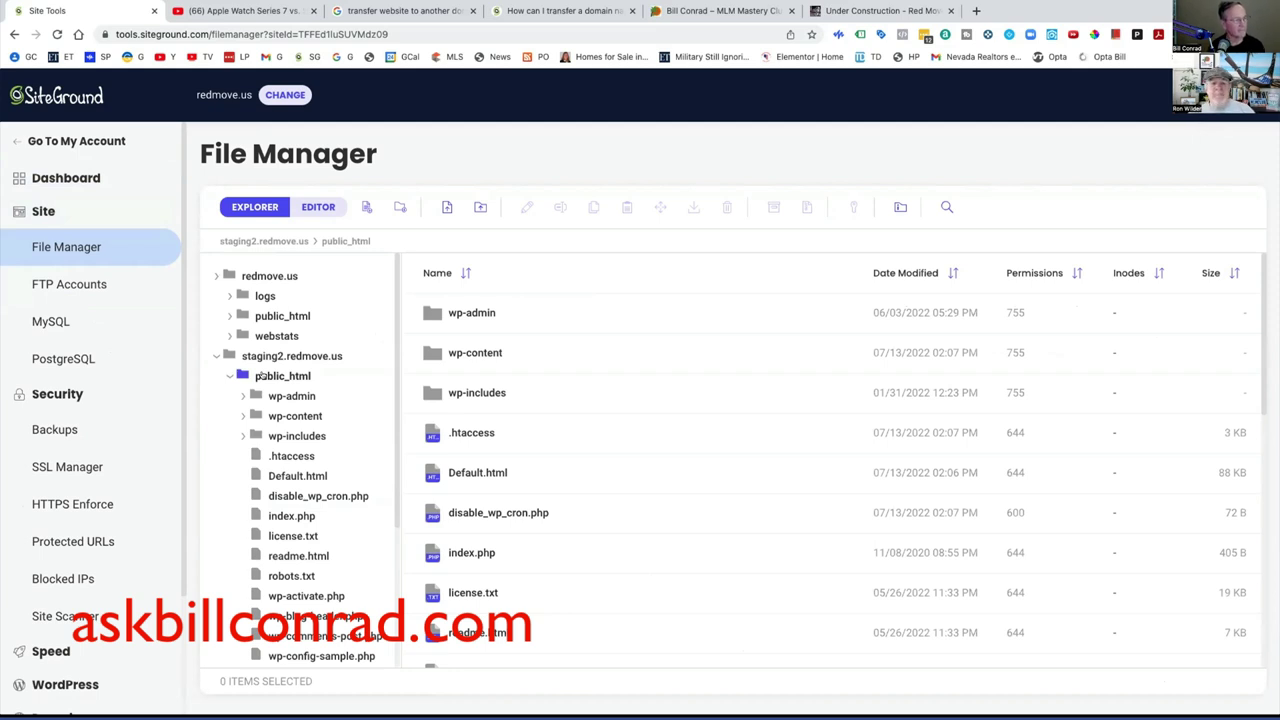
scroll(270, 323, "down", 5)
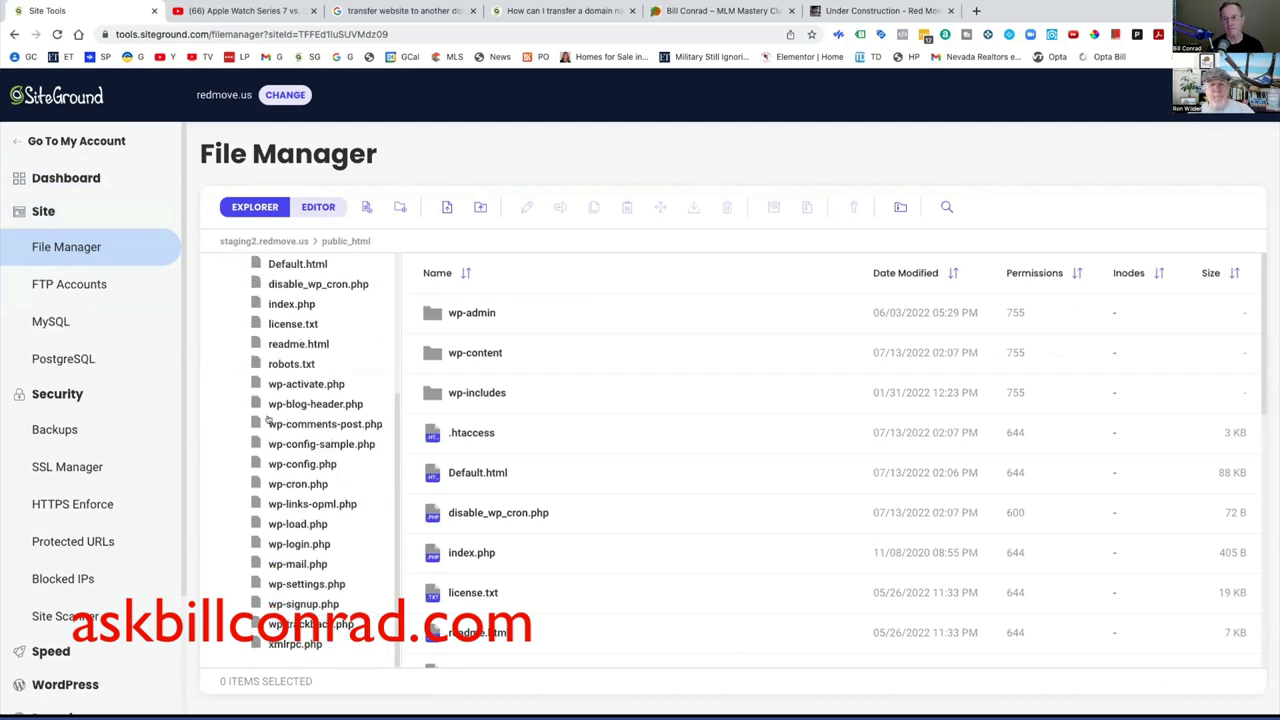
scroll(268, 420, "up", 5)
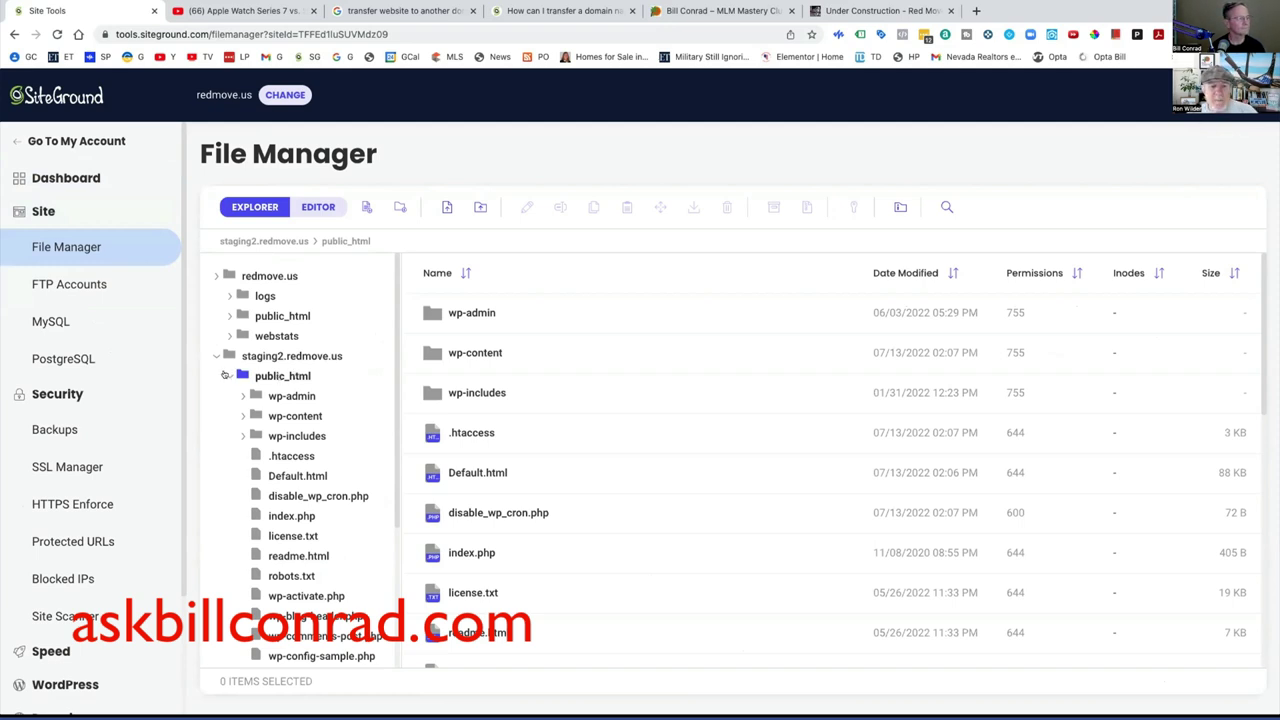
scroll(226, 376, "down", 3)
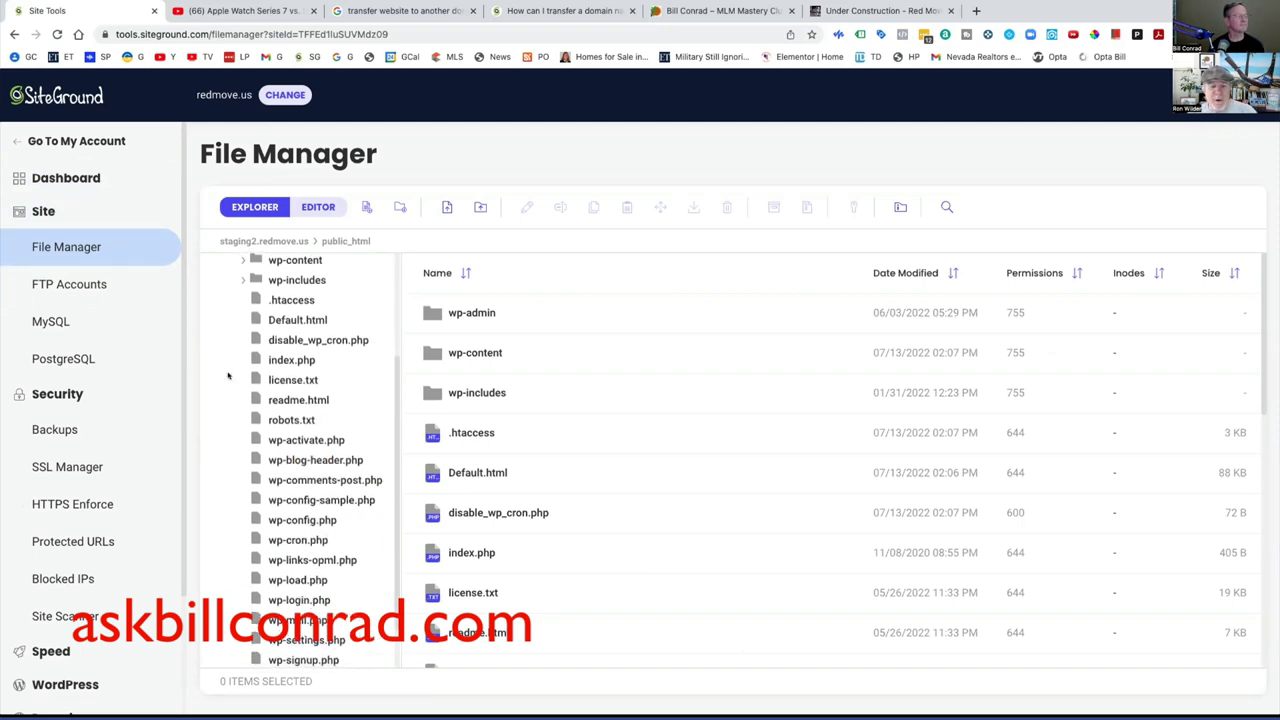
scroll(228, 376, "down", 1)
scroll(279, 567, "up", 4)
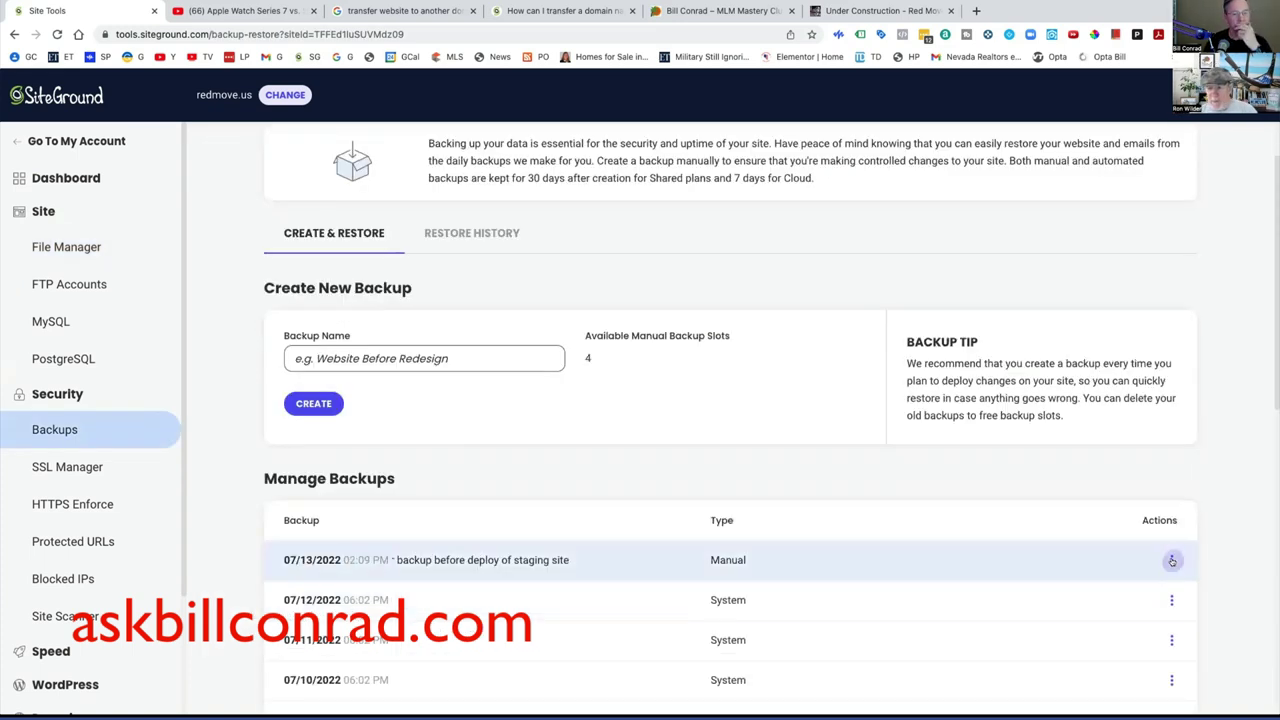
- View the new manual backup's restore options, then dismiss them without choosing one
left_click(1171, 561)
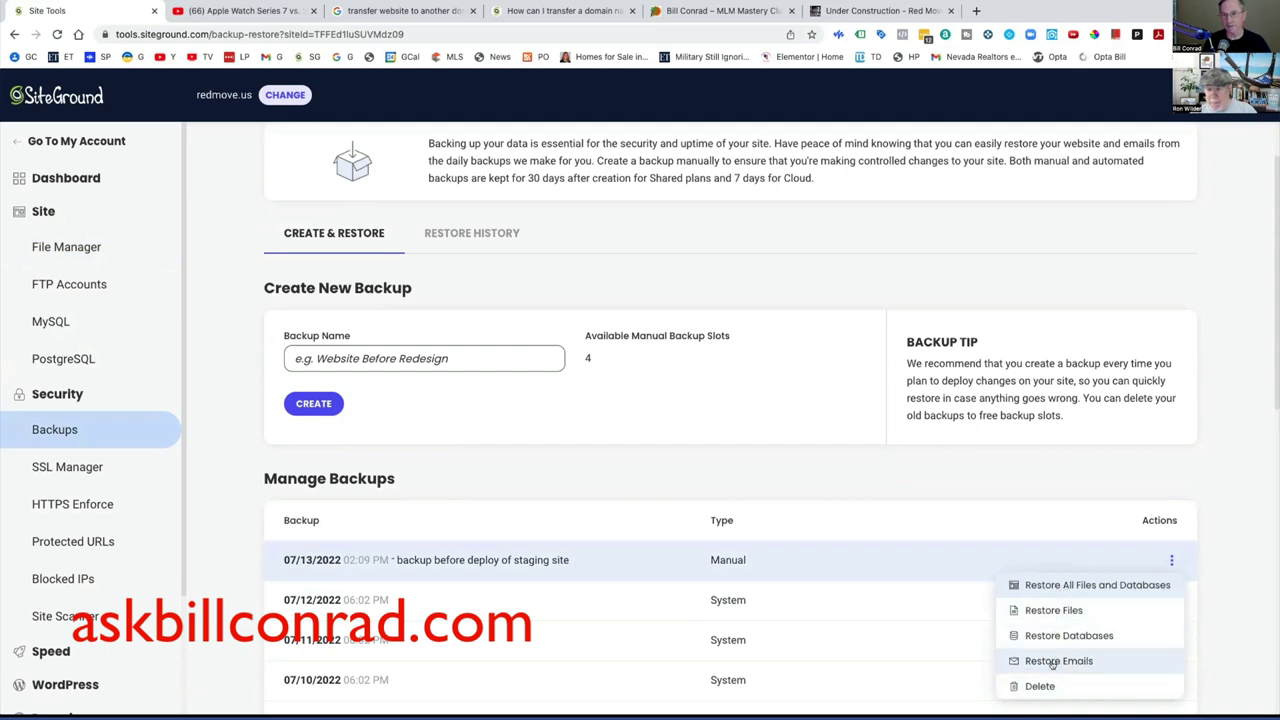
left_click(1020, 512)
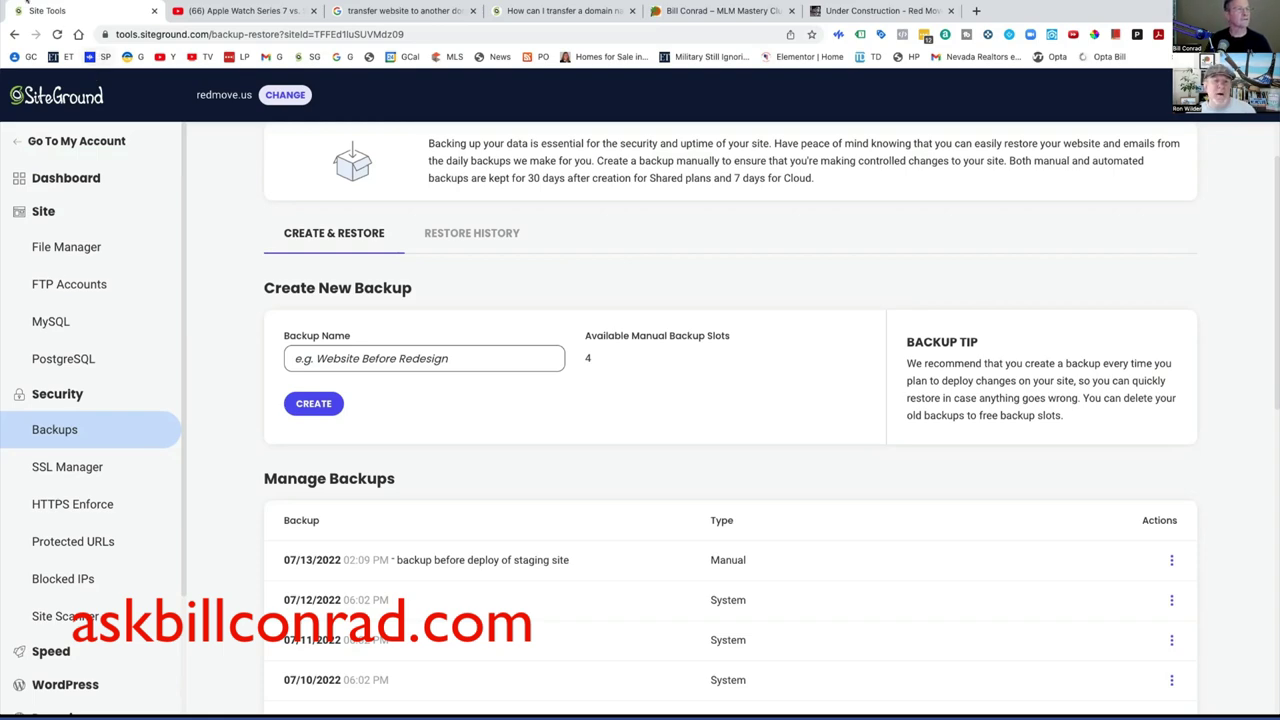
- Load mlmmasteryclub.com in a fresh Chrome tab, discarding the mail-right.com autocomplete suggestion
left_click(245, 11)
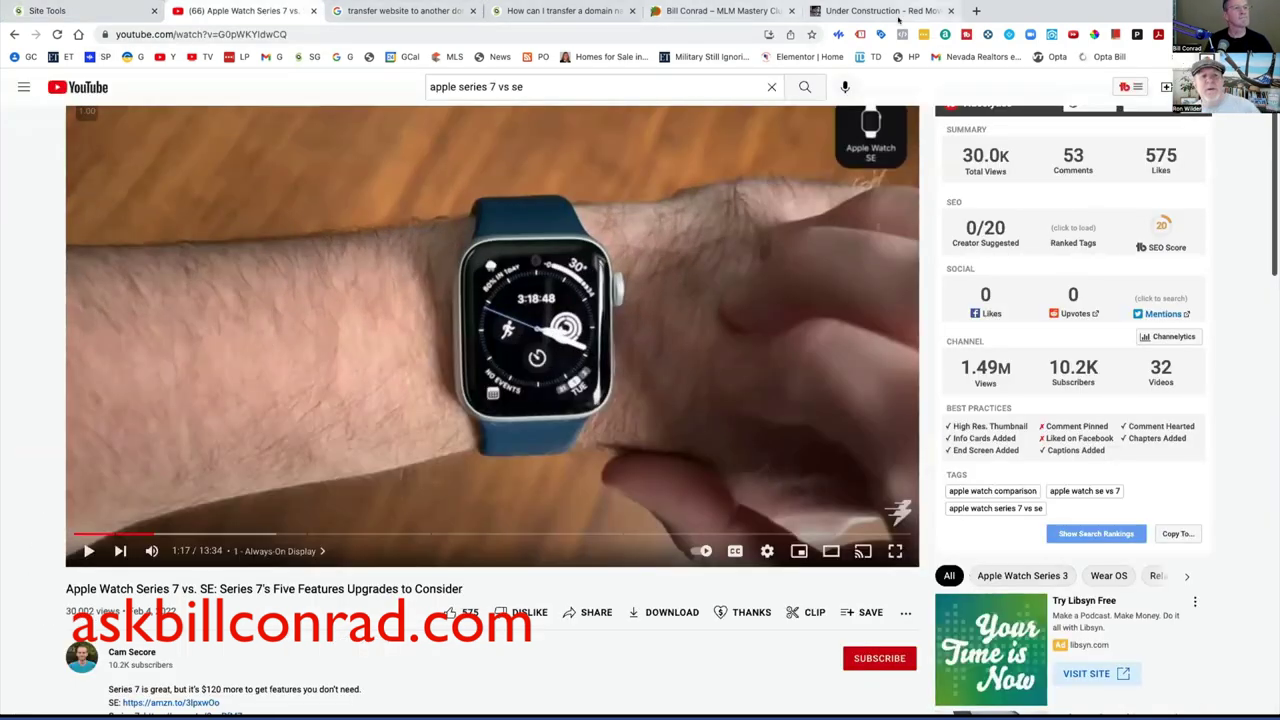
left_click(976, 10)
type("ma")
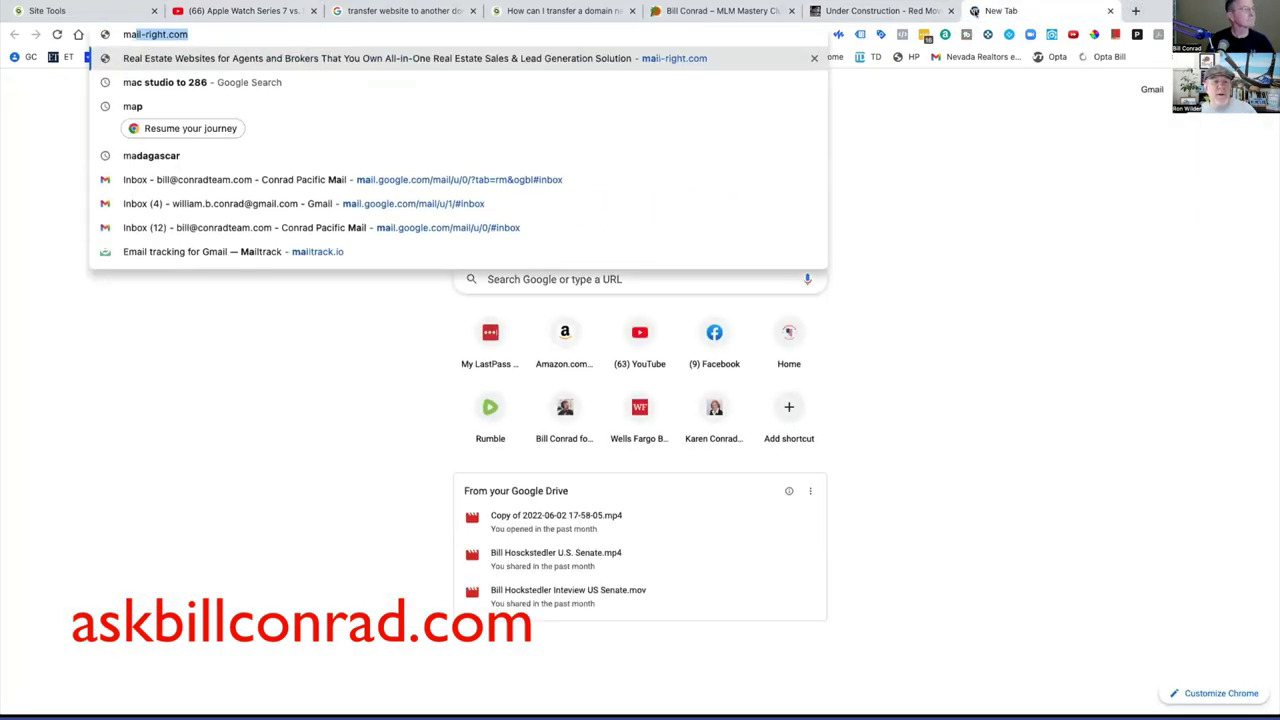
key("BackSpace")
key("BackSpace")
type("lmmasteryclub")
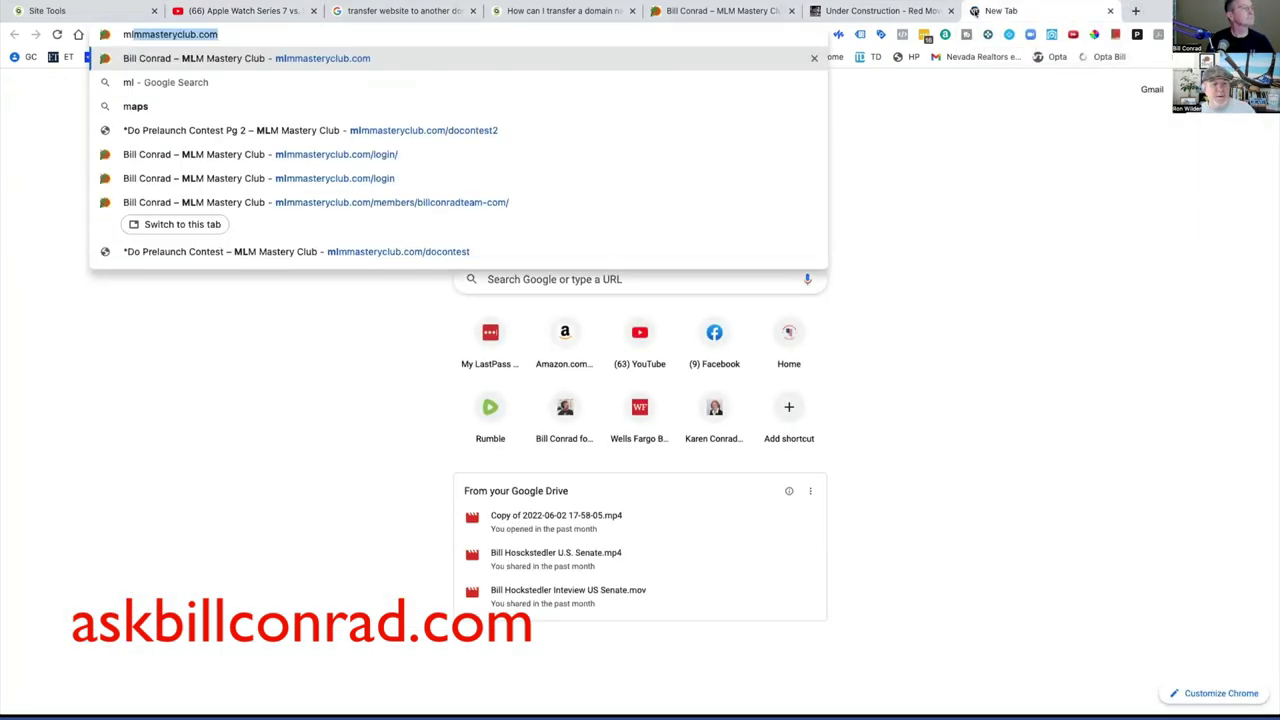
key("Return")
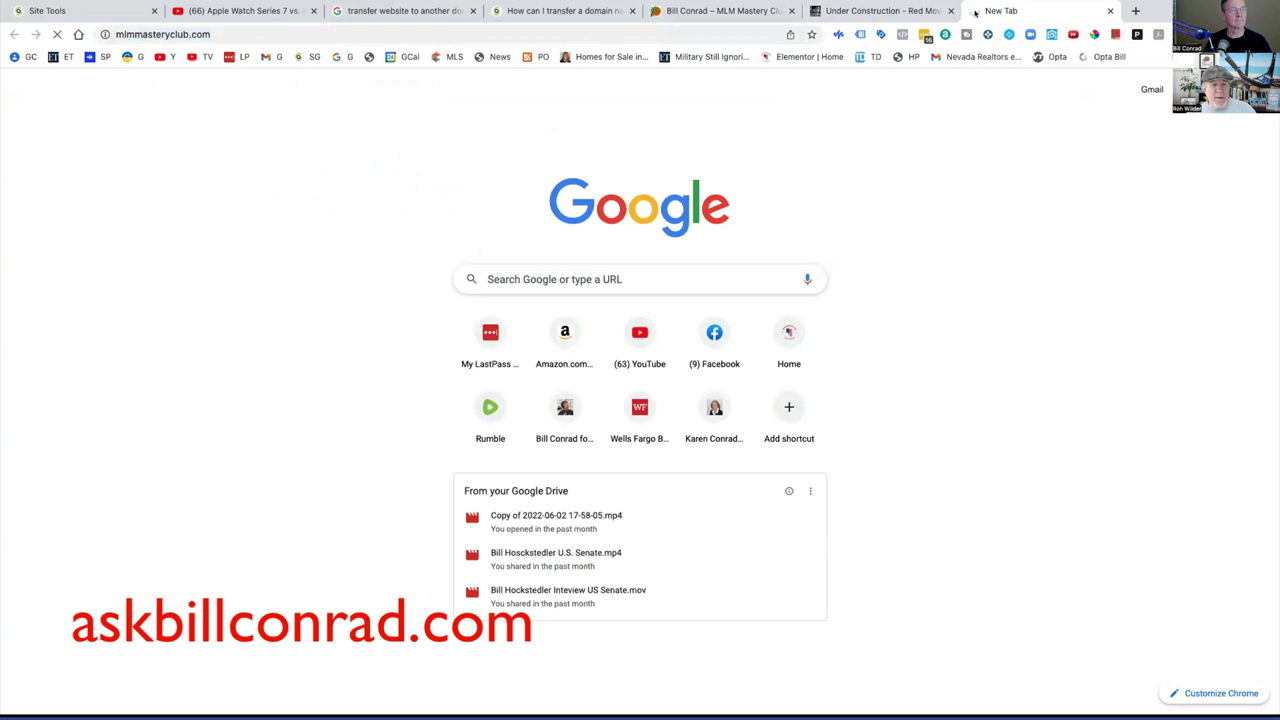